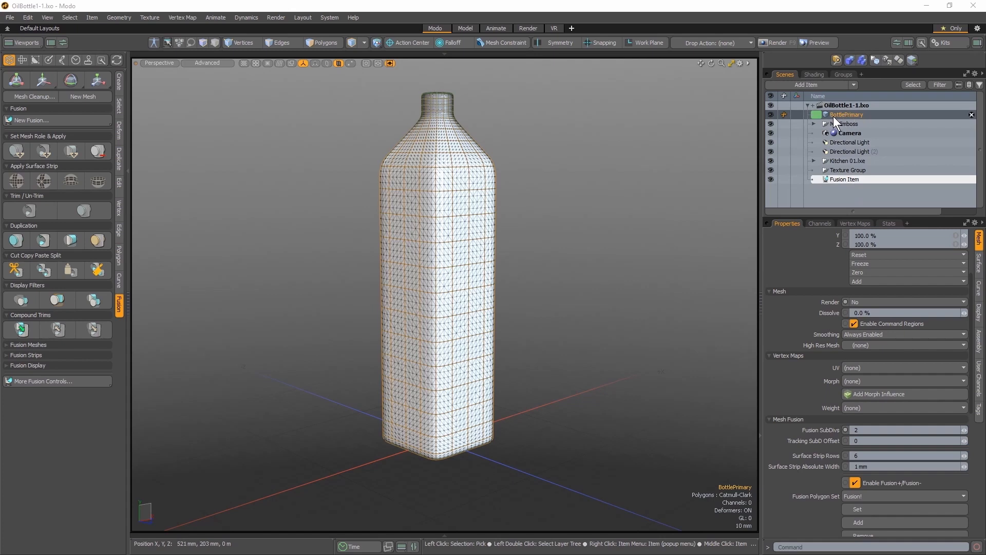
# Enable embossing on the Fusion Item
pyautogui.click(848, 178)
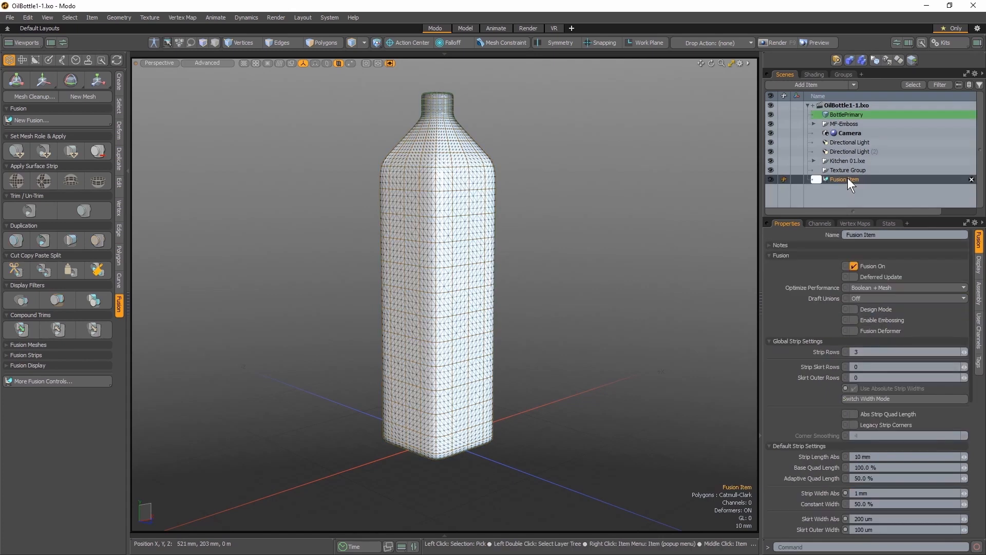
pyautogui.click(853, 321)
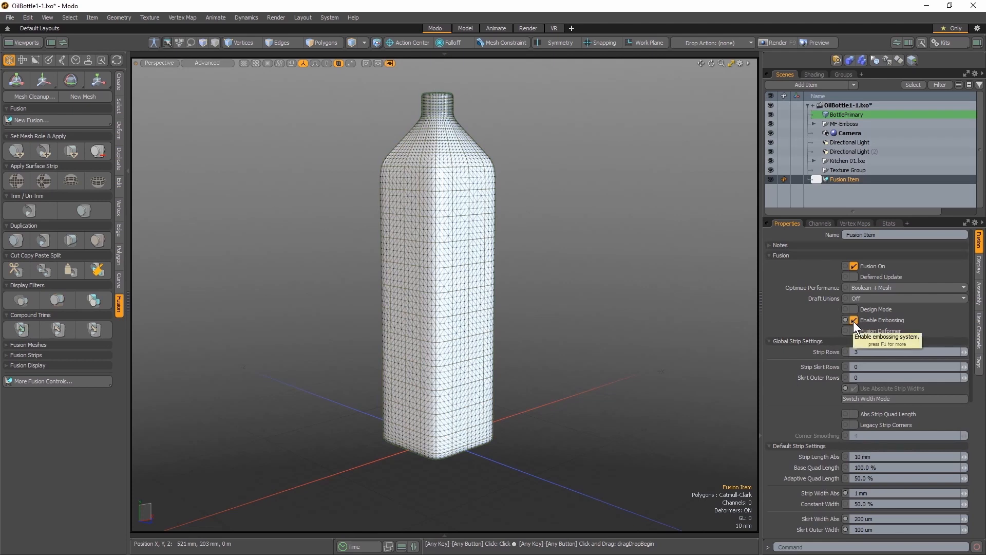
# Apply a surface strip to BottlePrimary using the Side_Curve_Subtracts curves from the MF-Emboss group
pyautogui.click(814, 125)
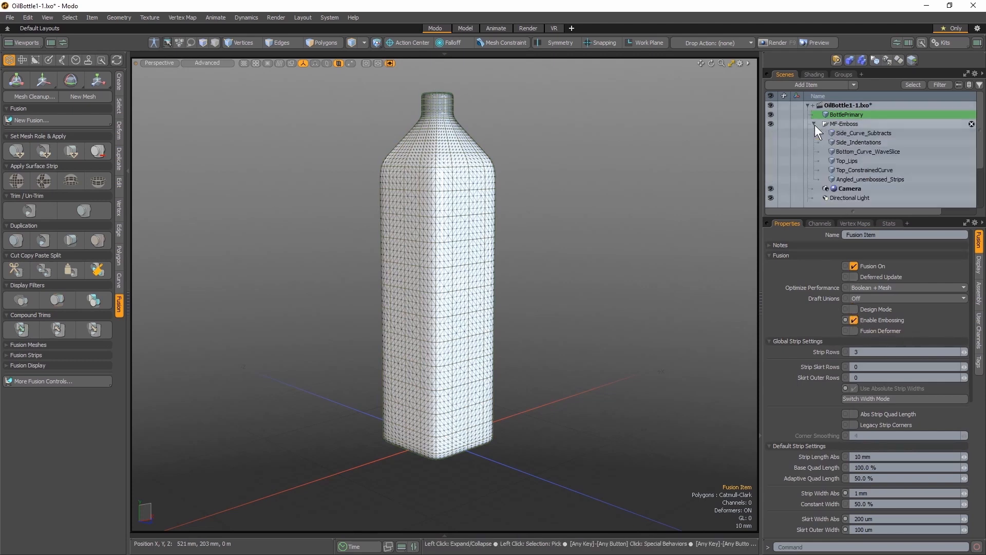
pyautogui.click(853, 133)
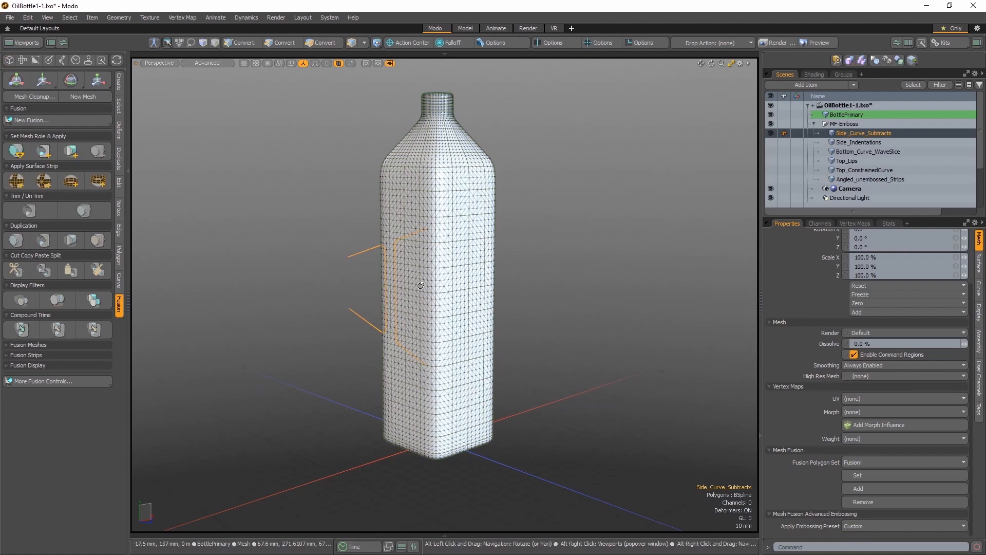
pyautogui.keyDown('alt'); pyautogui.moveTo(422, 282); pyautogui.dragTo(528, 288); pyautogui.keyUp('alt')
pyautogui.keyDown('alt'); pyautogui.moveTo(528, 288); pyautogui.dragTo(453, 316); pyautogui.keyUp('alt')
pyautogui.moveTo(453, 316)
pyautogui.keyDown('ctrl'); pyautogui.keyDown('alt'); pyautogui.mouseDown()
pyautogui.moveTo(466, 317)
pyautogui.moveTo(451, 316)
pyautogui.mouseUp(); pyautogui.keyUp('alt'); pyautogui.keyUp('ctrl')
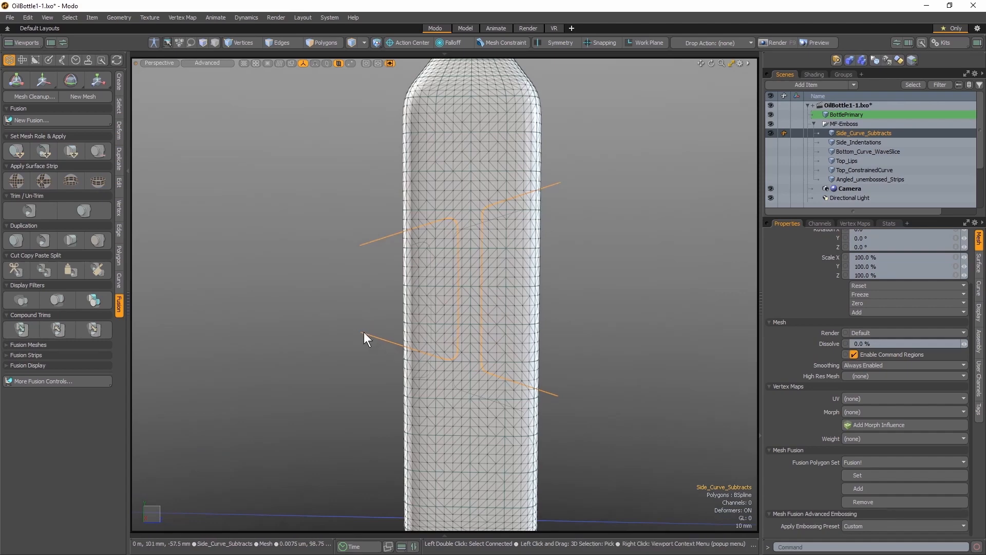
pyautogui.keyDown('alt'); pyautogui.keyDown('shift'); pyautogui.moveTo(348, 292); pyautogui.dragTo(355, 329); pyautogui.keyUp('shift'); pyautogui.keyUp('alt')
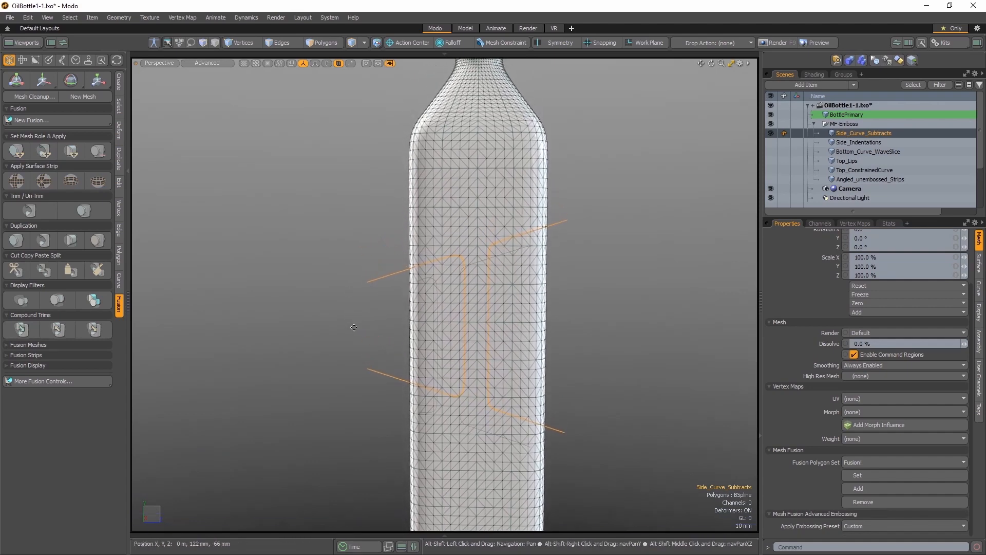
pyautogui.keyDown('ctrl'); pyautogui.click(842, 112); pyautogui.keyUp('ctrl')
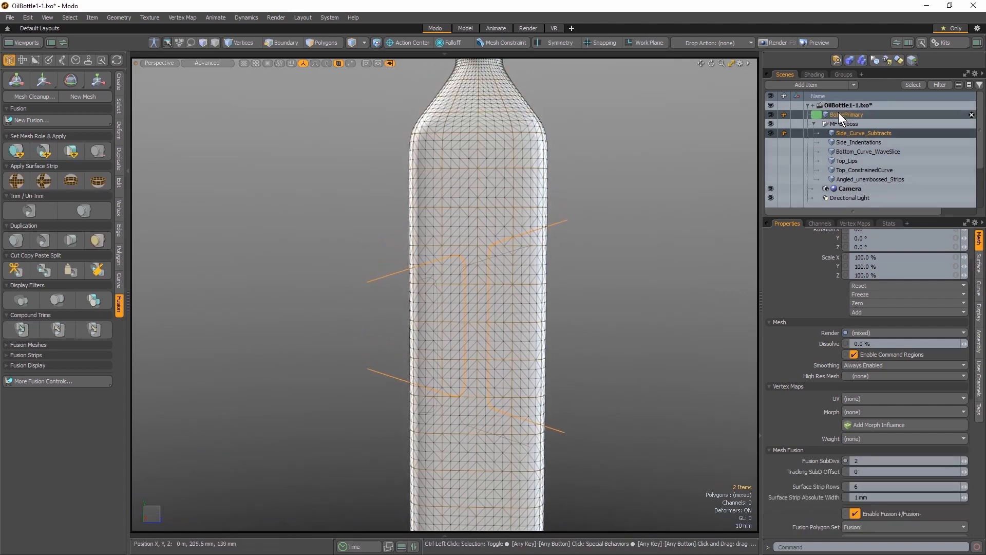
pyautogui.click(16, 180)
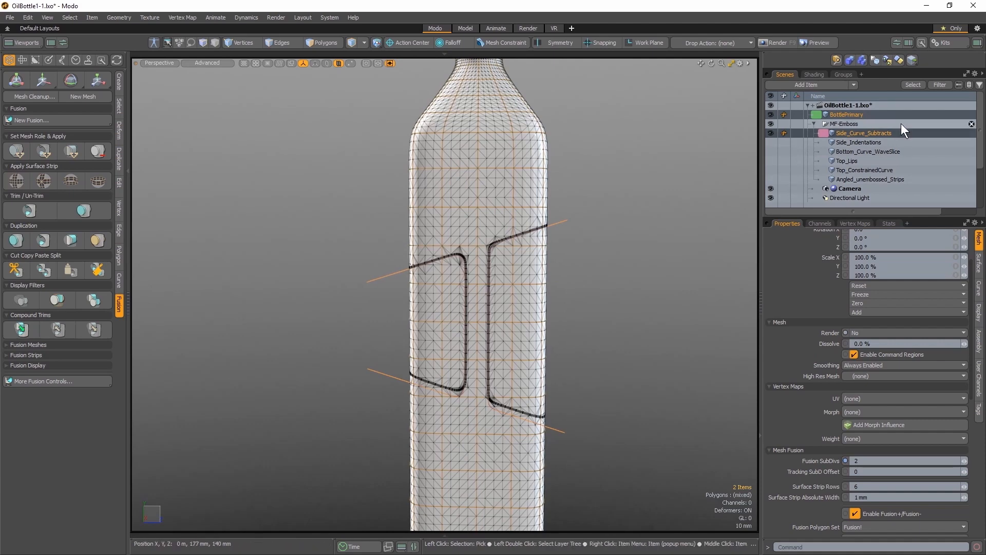
# Set the Surface Strip Absolute Width of Side_Curve_Subtracts alone to 3 mm
pyautogui.click(879, 132)
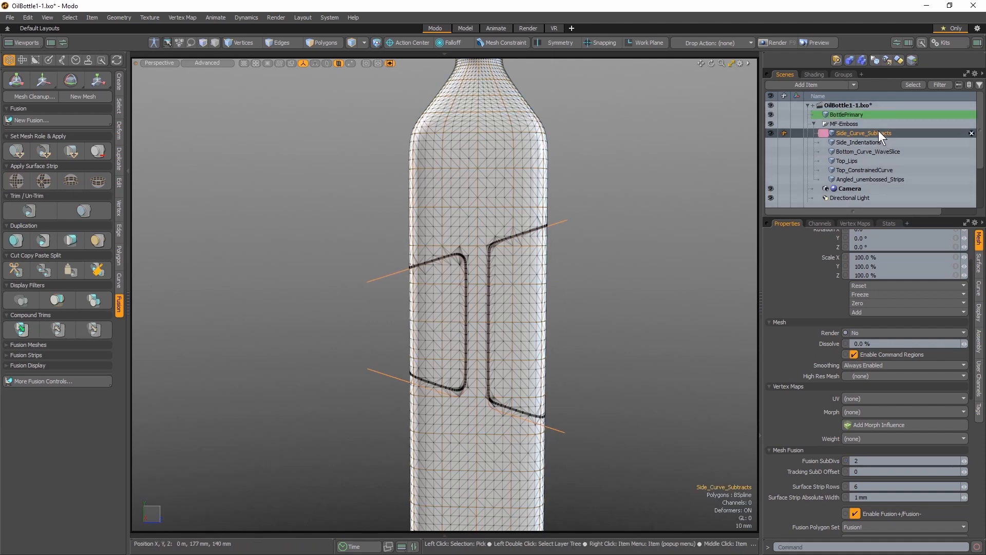
pyautogui.scroll(3, 785, 303)
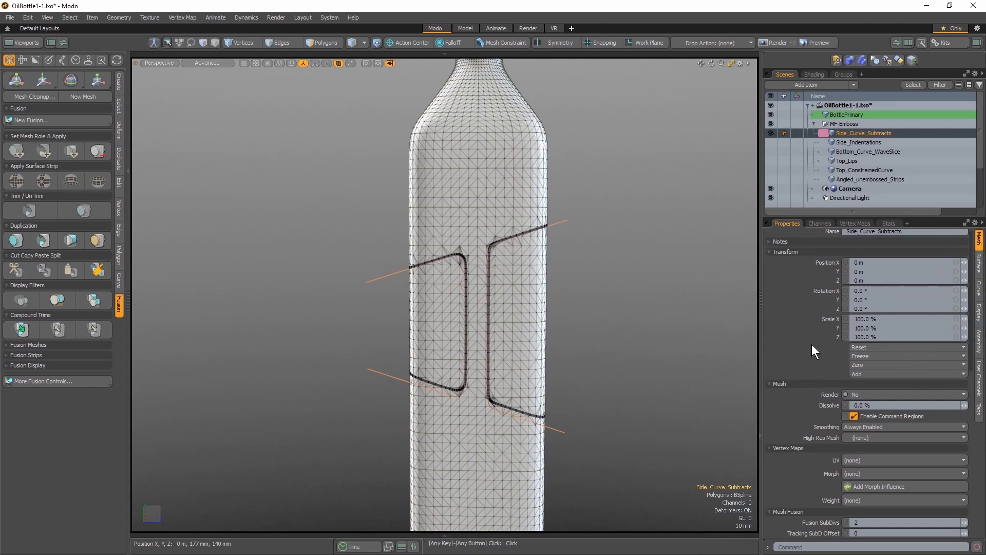
pyautogui.scroll(-5, 812, 345)
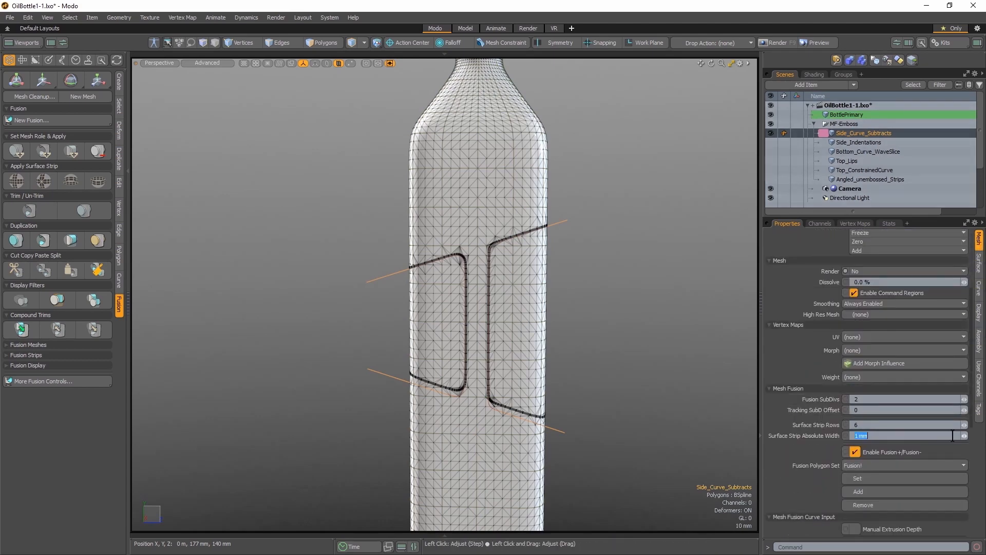
pyautogui.click(948, 436)
pyautogui.write('3')
pyautogui.press('Return')
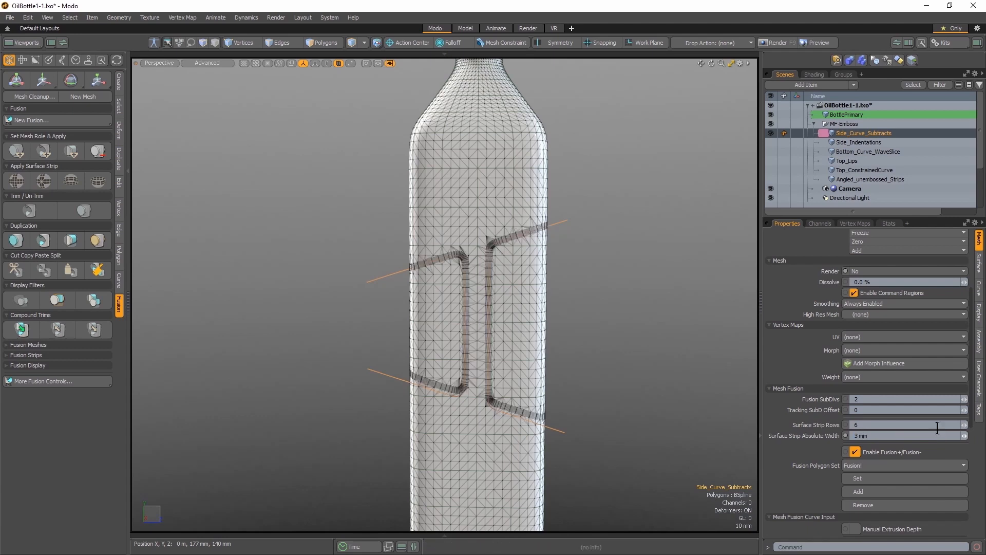
# Enable Mesh Fusion embossing for Side_Curve_Subtracts
pyautogui.scroll(-3, 798, 441)
pyautogui.scroll(-6, 798, 439)
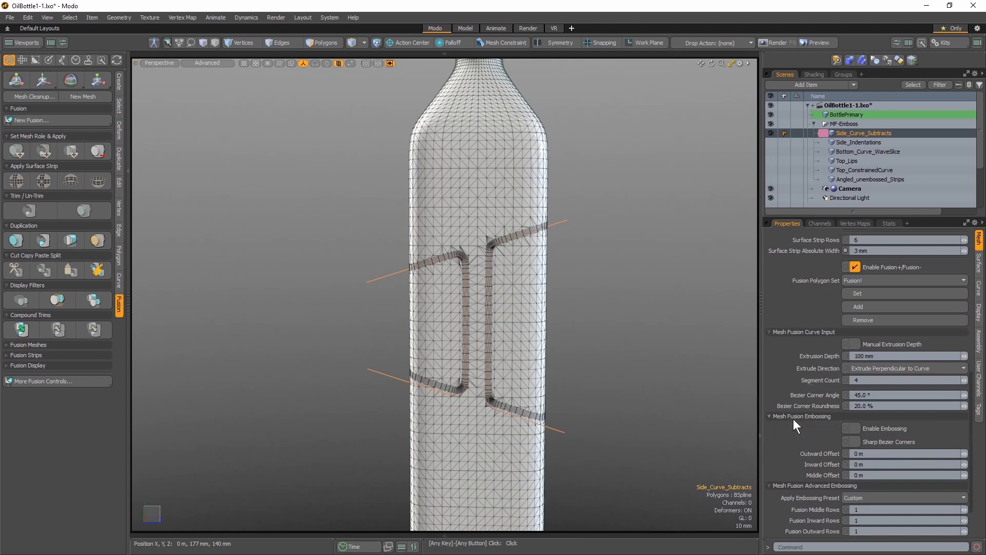
pyautogui.click(853, 428)
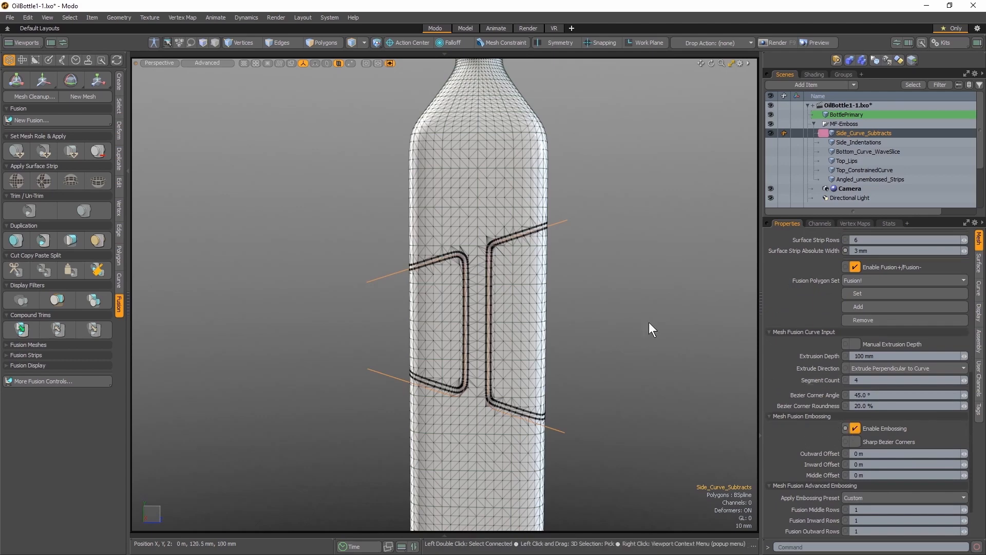
# Try an Outward Offset of 1 mm on the side curve embossing, and reset it to 0
pyautogui.keyDown('alt'); pyautogui.moveTo(649, 323); pyautogui.dragTo(460, 334); pyautogui.keyUp('alt')
pyautogui.keyDown('ctrl'); pyautogui.keyDown('alt'); pyautogui.moveTo(471, 284); pyautogui.dragTo(551, 338); pyautogui.keyUp('alt'); pyautogui.keyUp('ctrl')
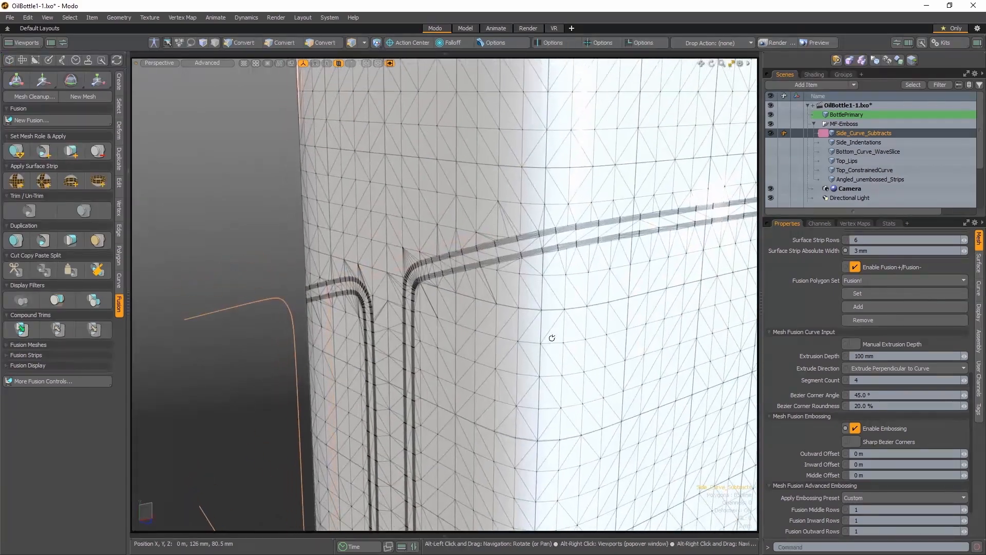
pyautogui.keyDown('alt'); pyautogui.moveTo(471, 337); pyautogui.dragTo(473, 335); pyautogui.keyUp('alt')
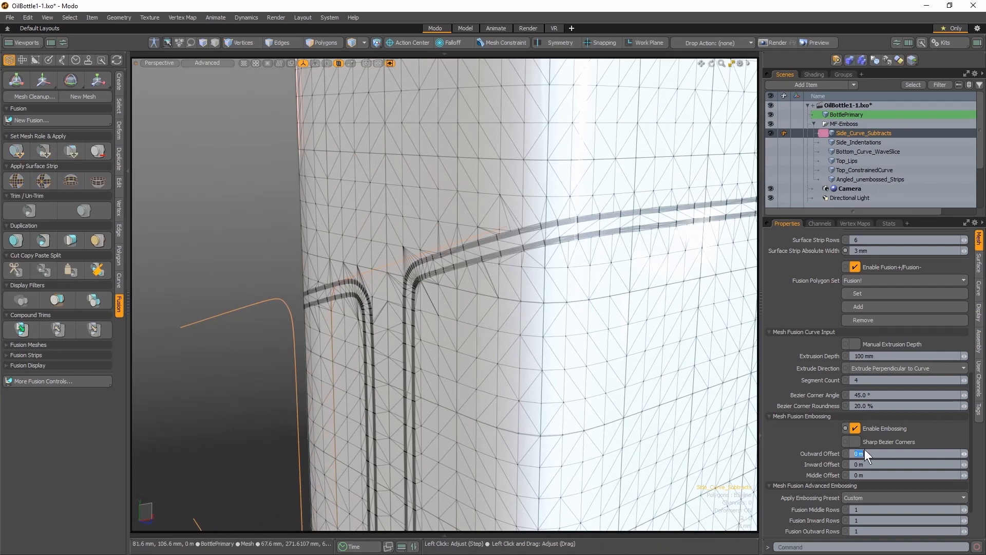
pyautogui.write('1mm')
pyautogui.press('Return')
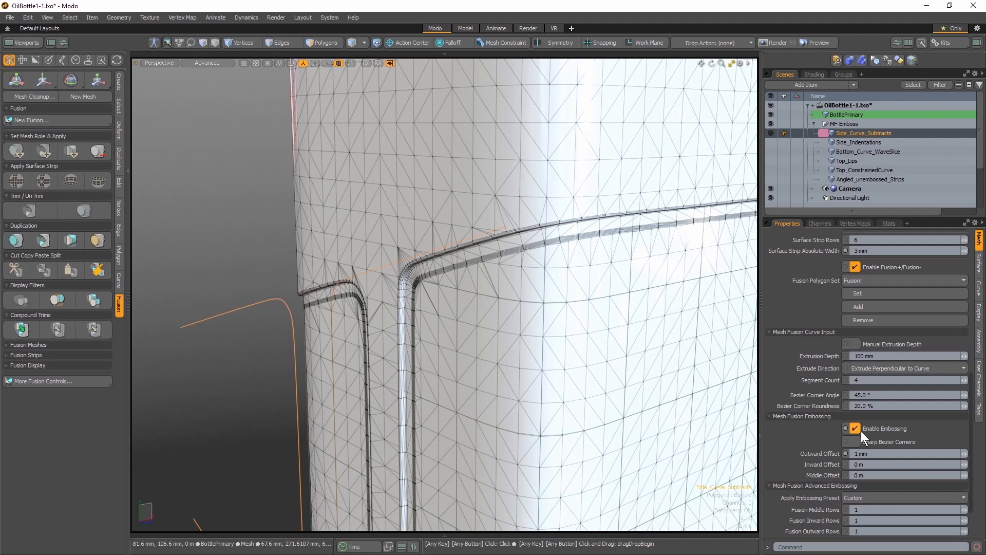
pyautogui.click(875, 453)
pyautogui.write('0')
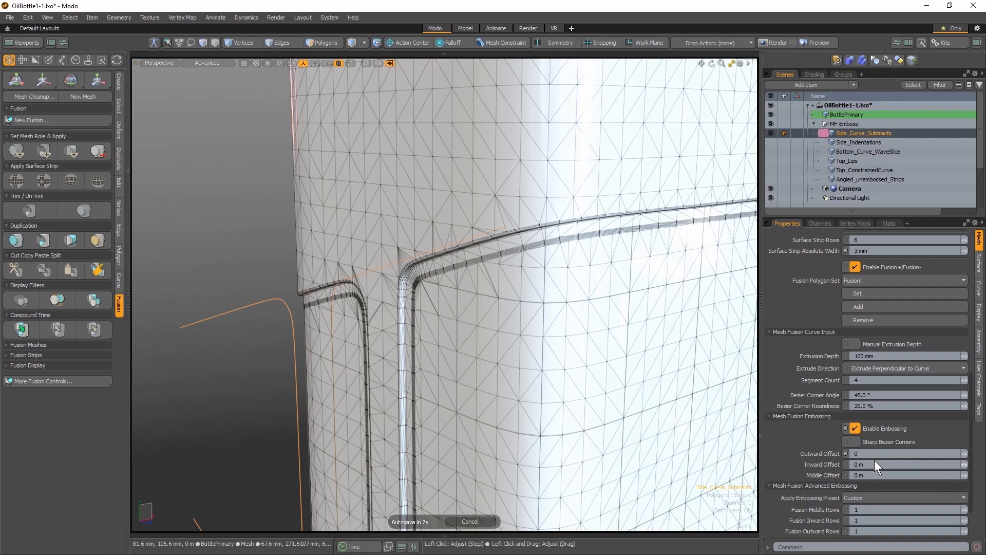
pyautogui.press('Return')
# Set both the Inward Offset and the Middle Offset of the side curve embossing to -1 mm
pyautogui.click(873, 461)
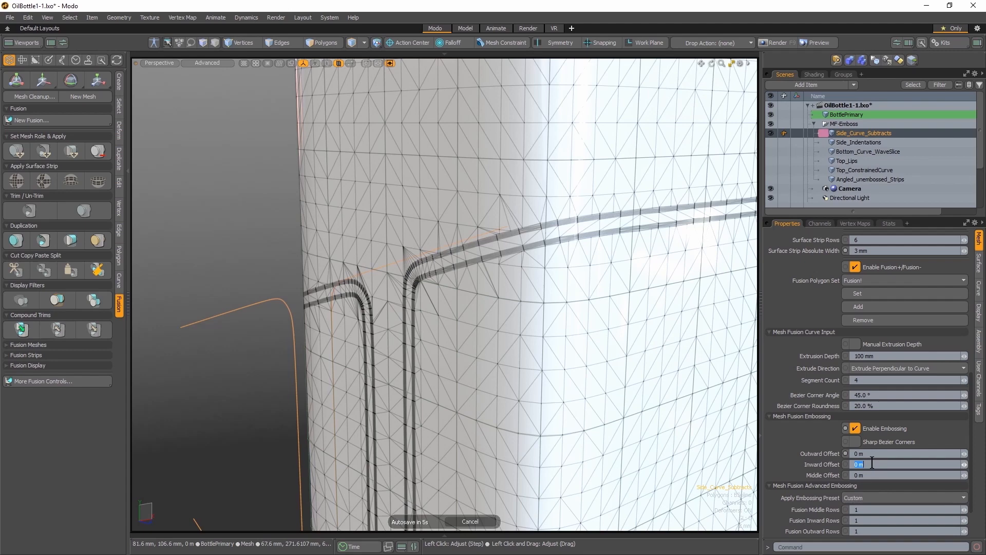
pyautogui.write('-1mm')
pyautogui.press('Return')
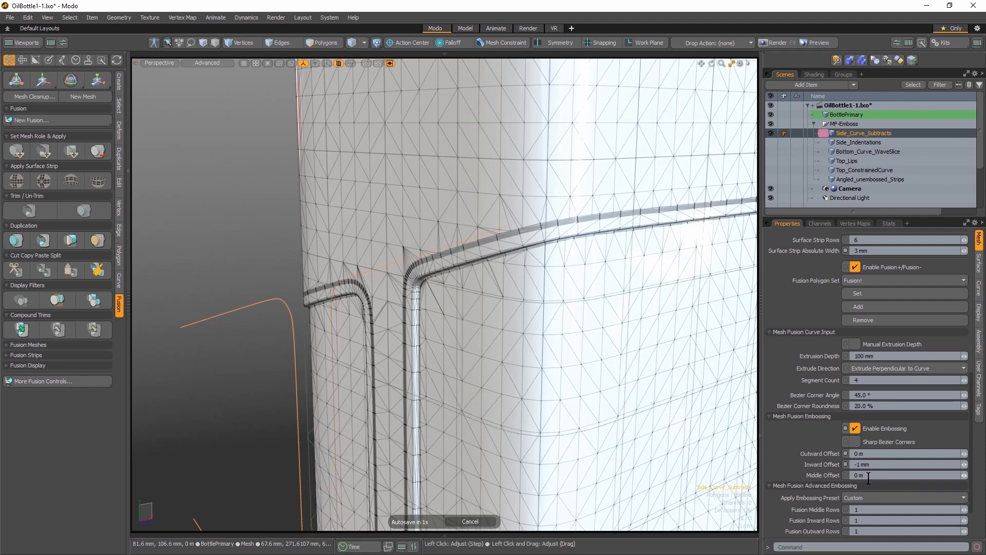
pyautogui.click(869, 475)
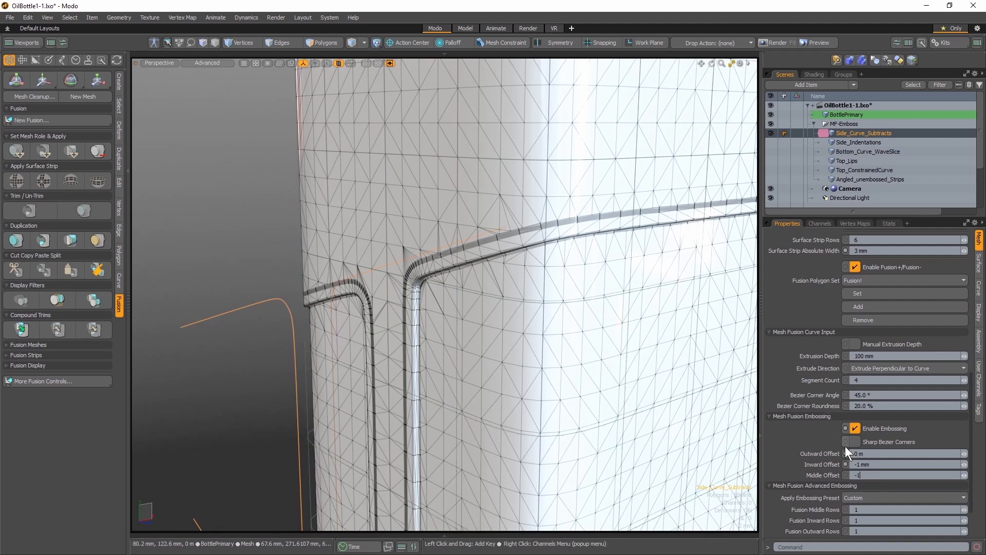
pyautogui.write('-1')
pyautogui.press('Return')
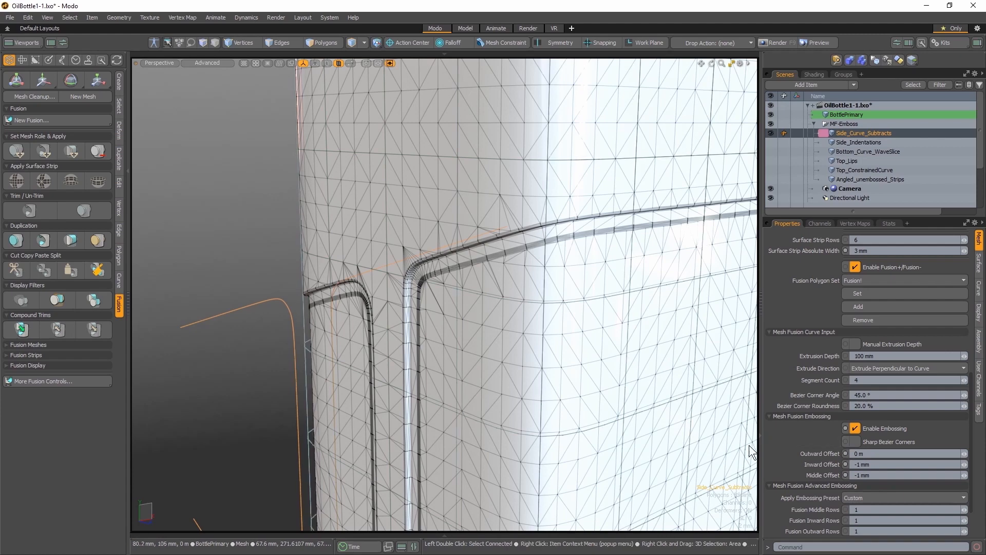
pyautogui.keyDown('alt'); pyautogui.keyDown('shift'); pyautogui.moveTo(487, 374); pyautogui.dragTo(460, 339); pyautogui.keyUp('shift'); pyautogui.keyUp('alt')
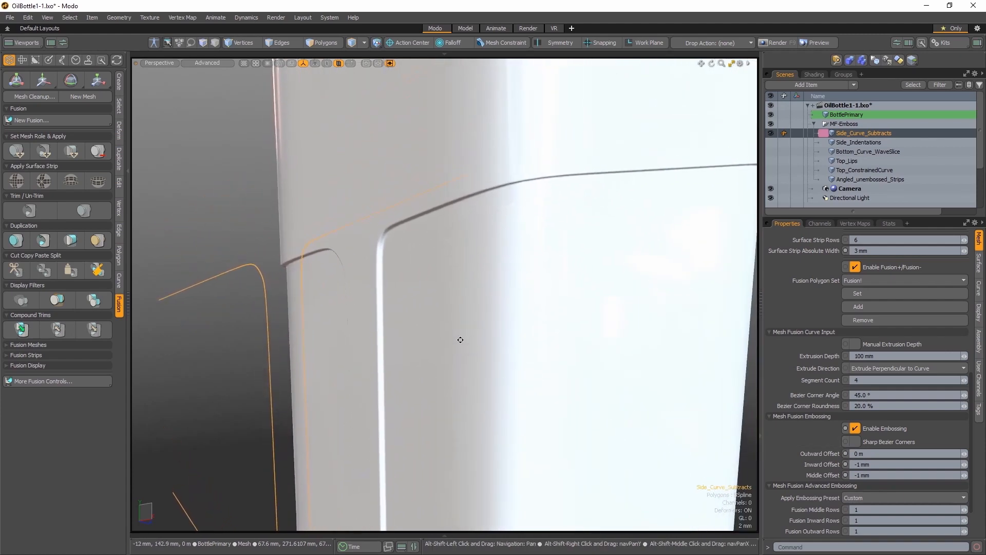
# Apply the TwoSidedSoft embossing preset to Side_Curve_Subtracts
pyautogui.scroll(-2, 813, 469)
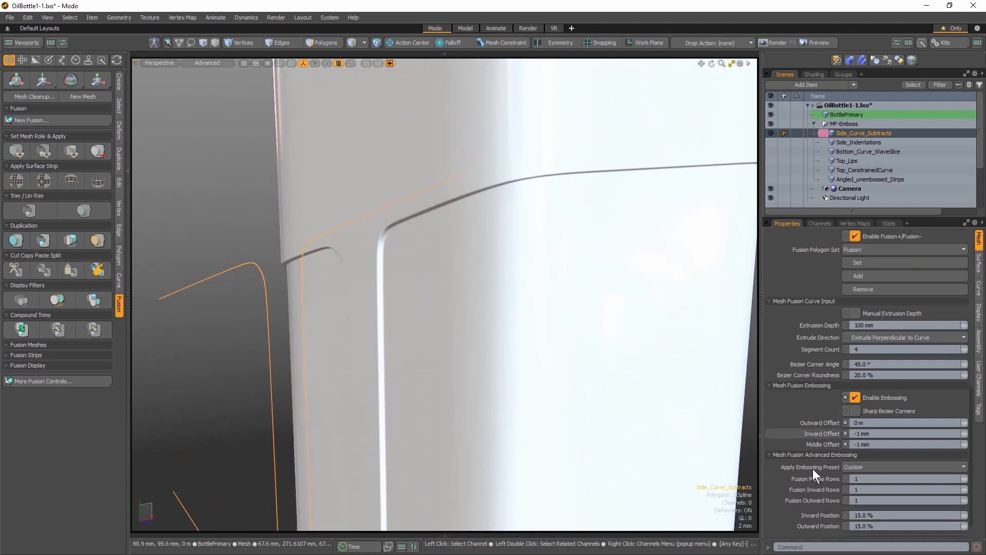
pyautogui.scroll(-1, 813, 468)
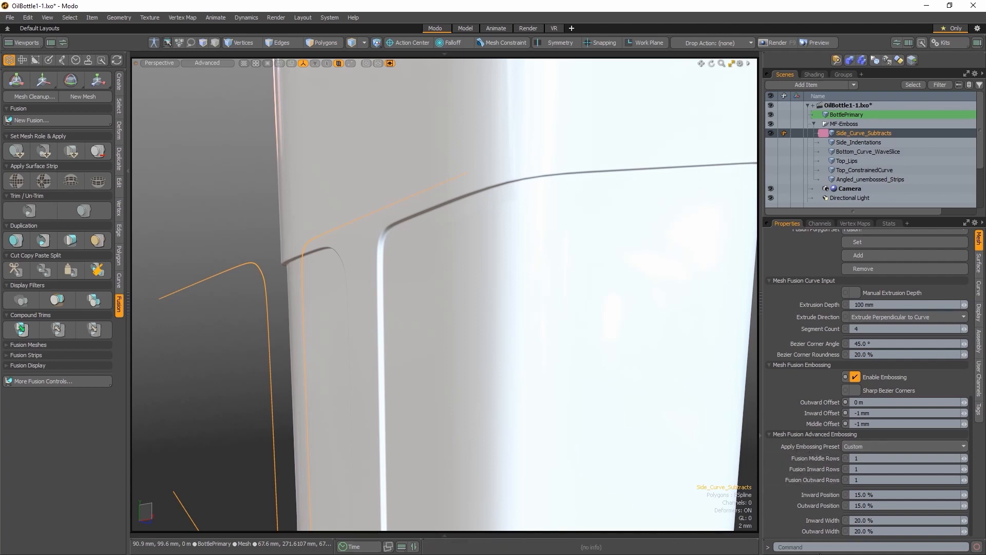
pyautogui.click(855, 443)
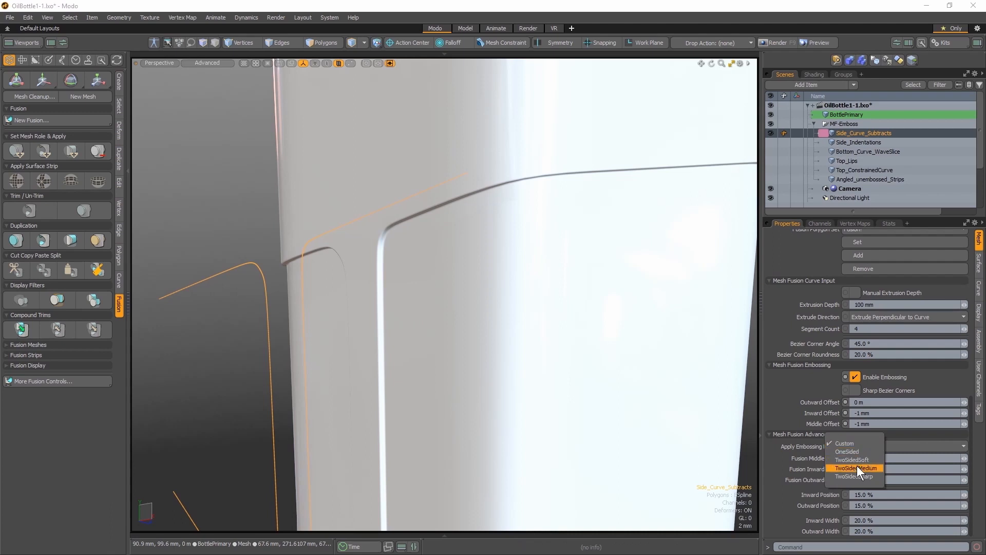
pyautogui.click(858, 460)
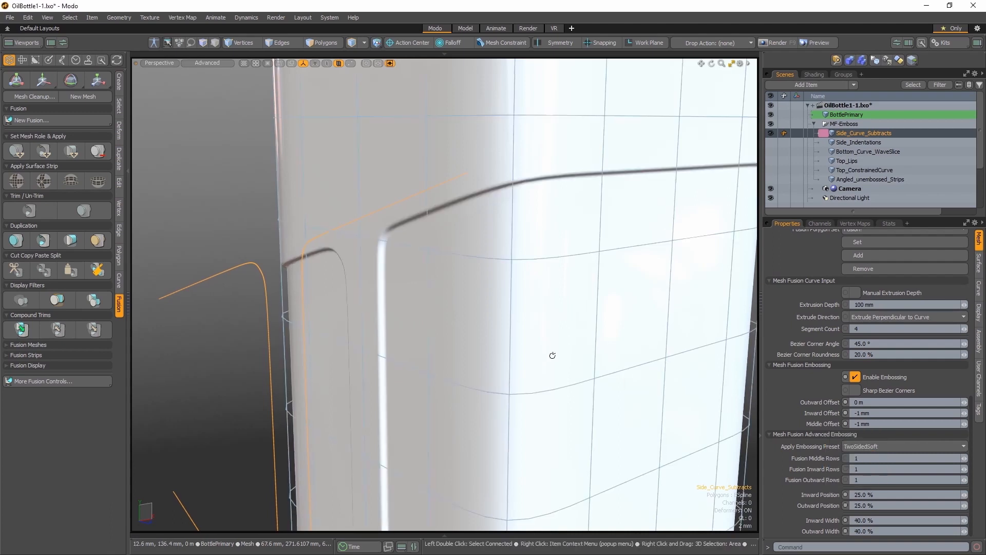
pyautogui.keyDown('alt'); pyautogui.moveTo(550, 354); pyautogui.dragTo(495, 337); pyautogui.keyUp('alt')
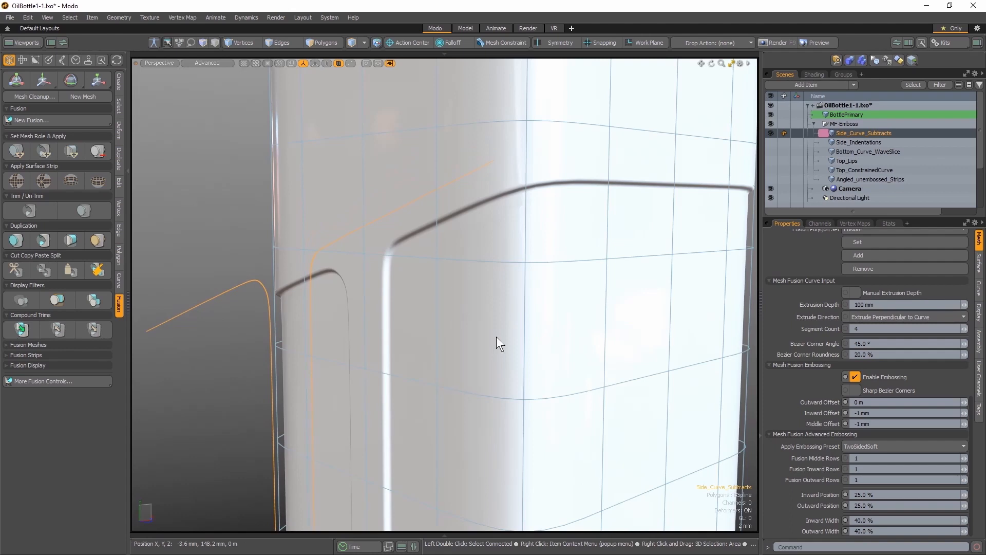
# Widen the side curve strips to a Surface Strip Absolute Width of 5 mm
pyautogui.scroll(3, 877, 378)
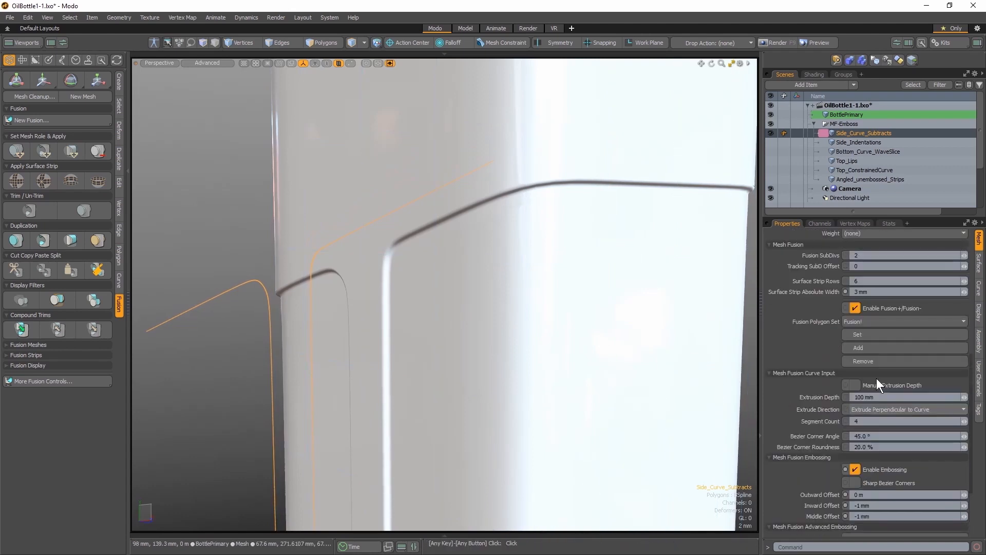
pyautogui.click(883, 291)
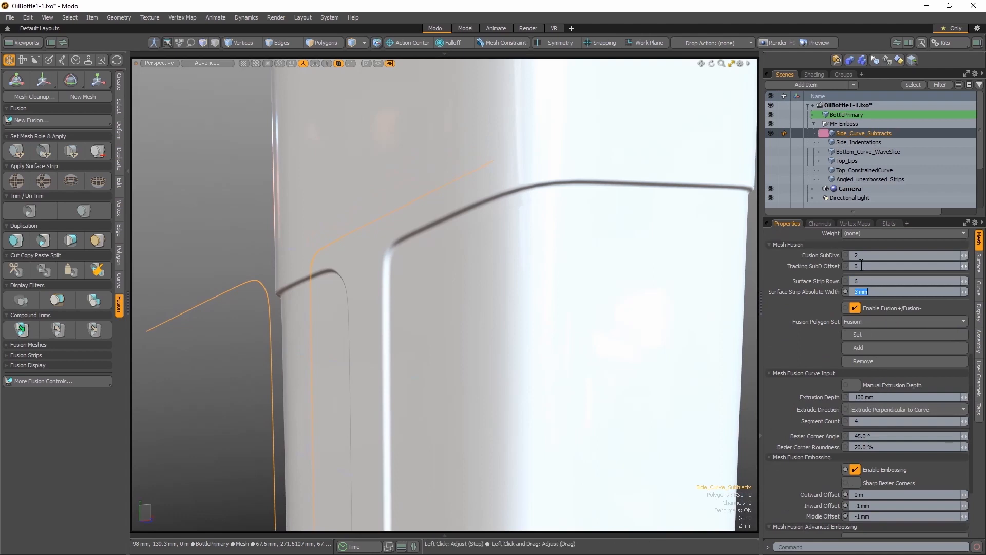
pyautogui.write('5')
pyautogui.press('Return')
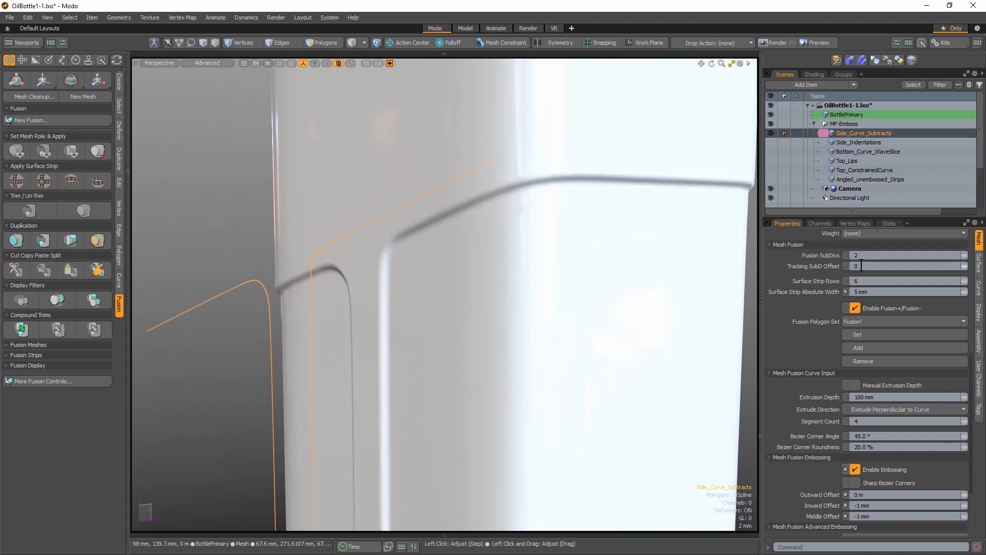
# Set the Outward Width of the side curve embossing to 30%
pyautogui.scroll(-3, 874, 360)
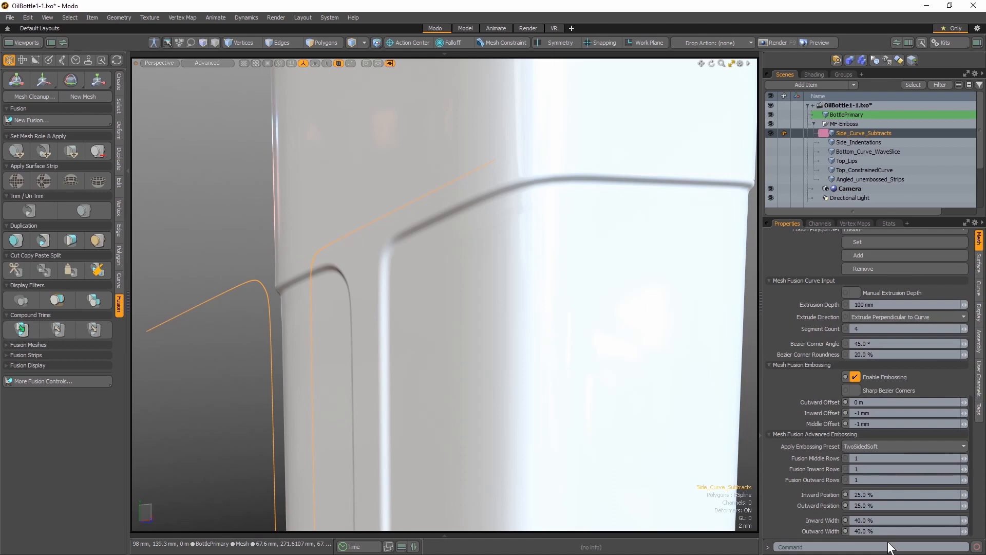
pyautogui.click(877, 530)
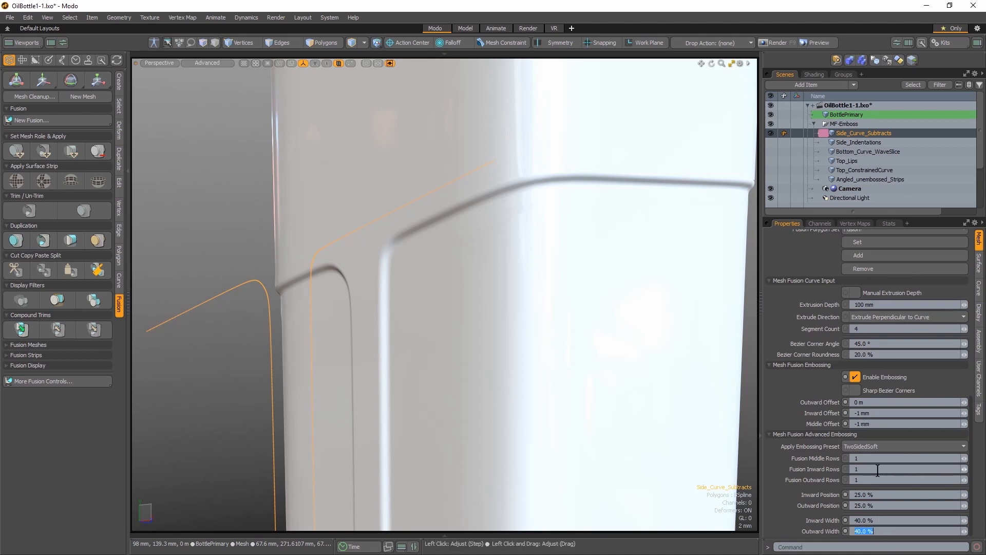
pyautogui.write('30')
pyautogui.press('Return')
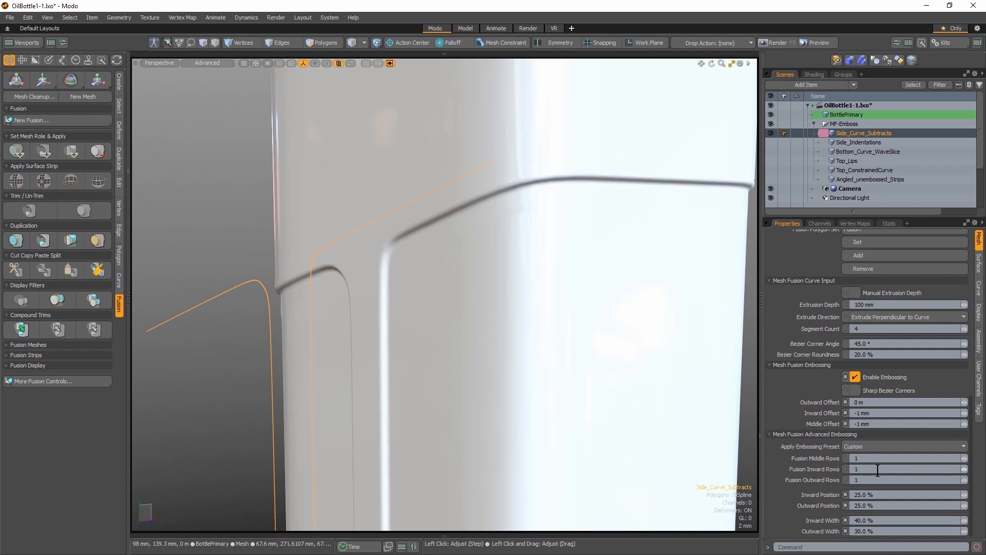
pyautogui.scroll(-4, 547, 262)
pyautogui.keyDown('alt'); pyautogui.keyDown('shift'); pyautogui.moveTo(469, 295); pyautogui.dragTo(449, 315); pyautogui.keyUp('shift'); pyautogui.keyUp('alt')
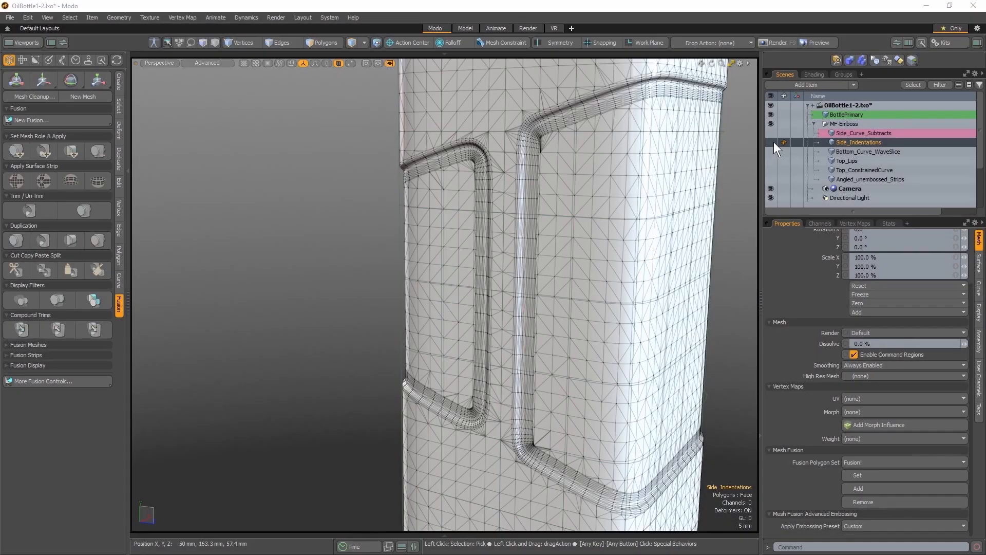
# Make Side_Indentations visible and apply it to BottlePrimary as a surface strip
pyautogui.click(773, 142)
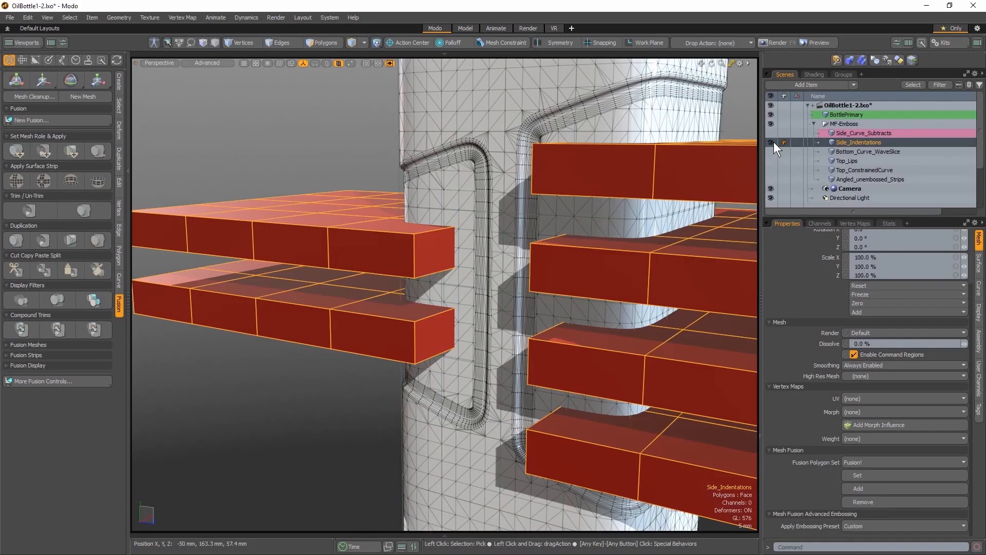
pyautogui.keyDown('ctrl'); pyautogui.click(839, 114); pyautogui.keyUp('ctrl')
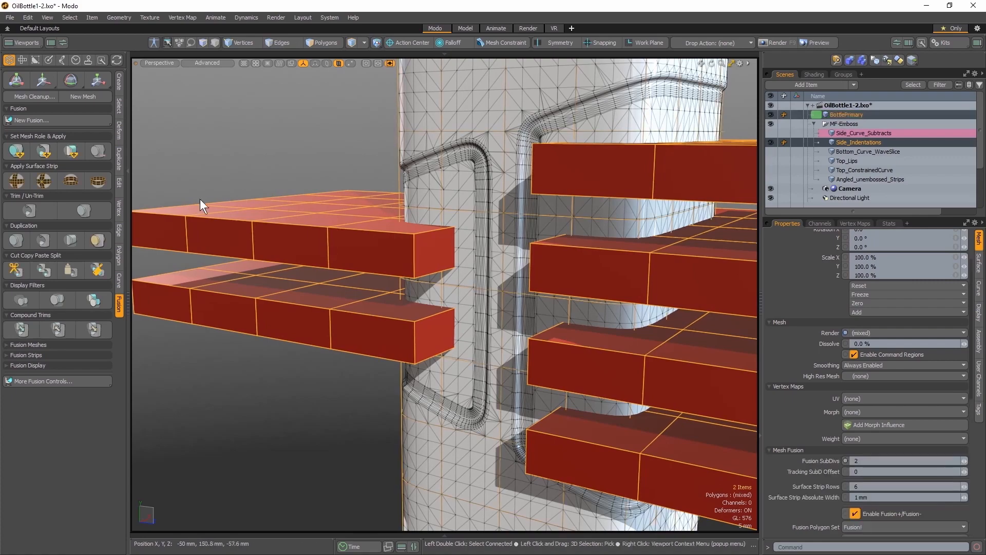
pyautogui.click(18, 183)
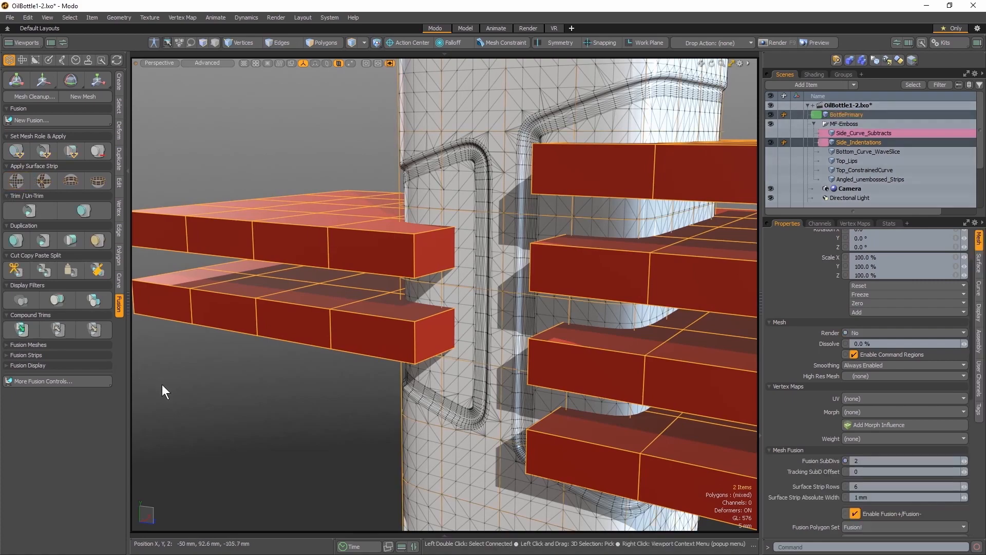
pyautogui.keyDown('ctrl'); pyautogui.keyDown('alt'); pyautogui.moveTo(432, 223); pyautogui.dragTo(465, 254); pyautogui.keyUp('alt'); pyautogui.keyUp('ctrl')
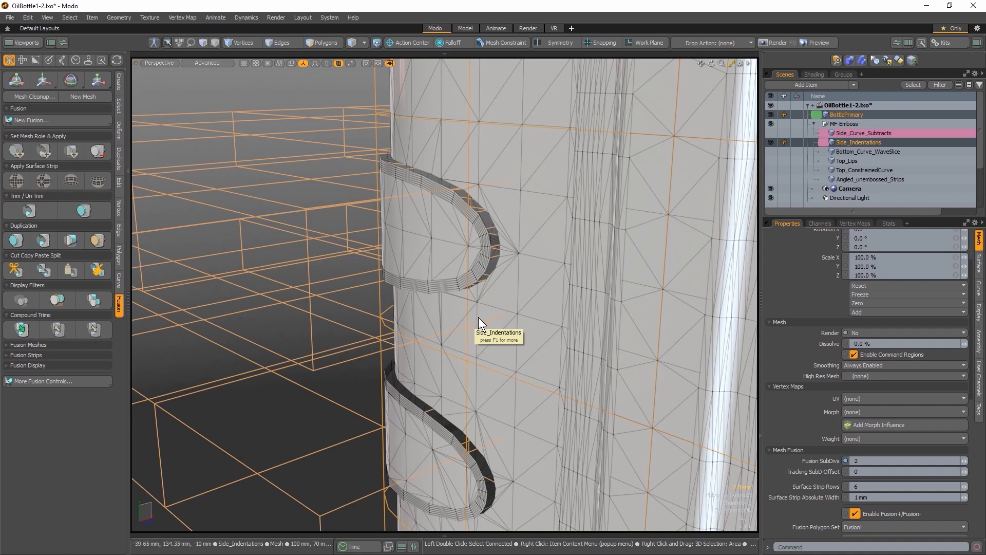
# Set the Mesh Mode of the Fusion Item to Airtight Draft
pyautogui.scroll(-2, 875, 163)
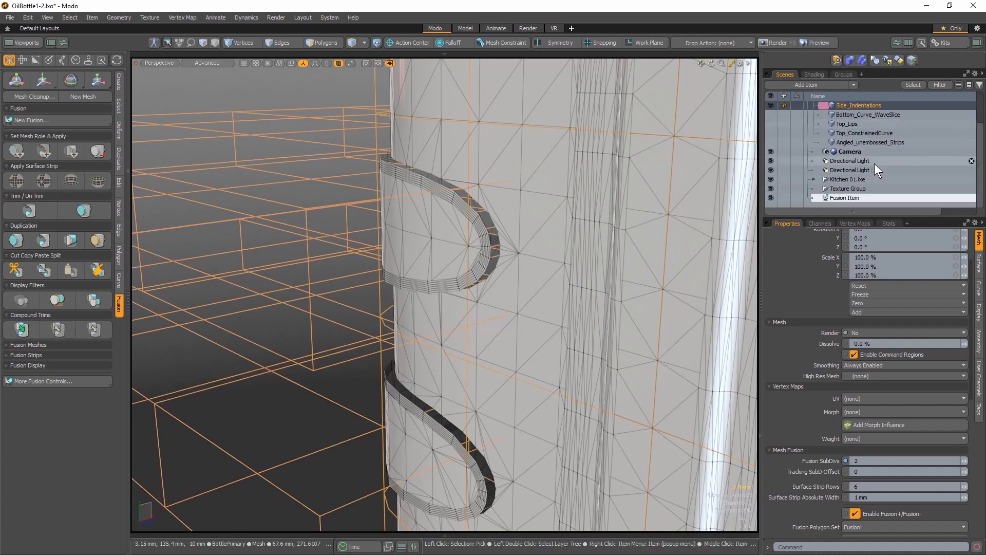
pyautogui.click(856, 196)
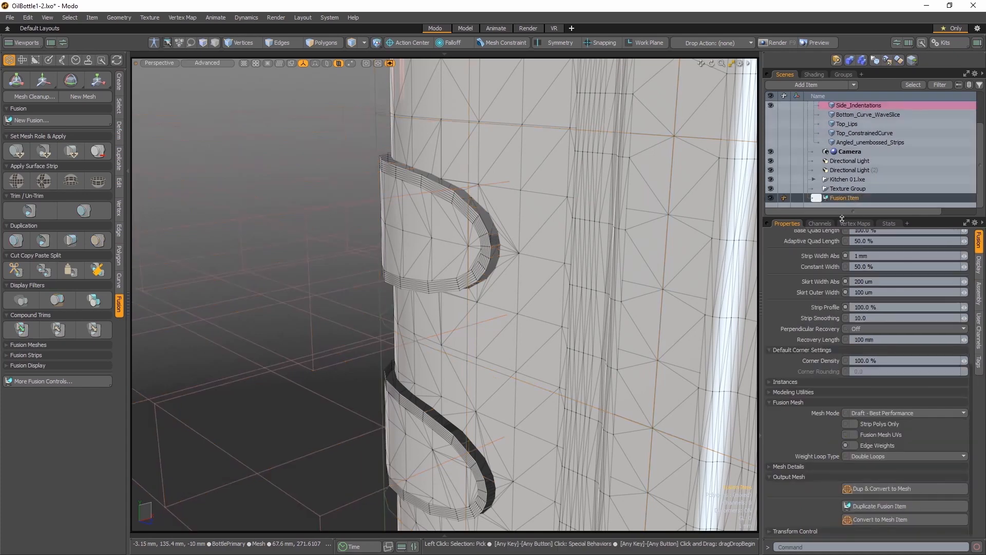
pyautogui.click(877, 413)
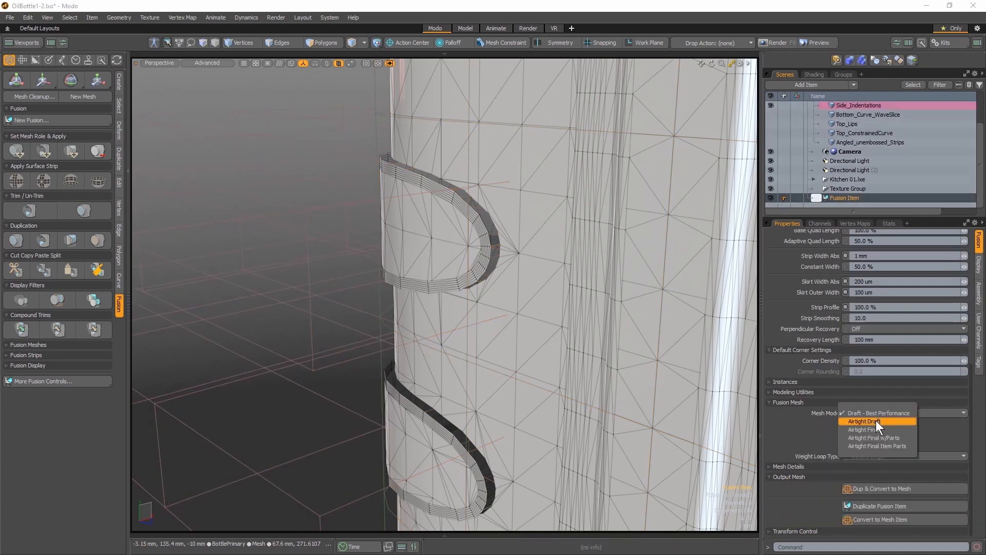
pyautogui.click(876, 420)
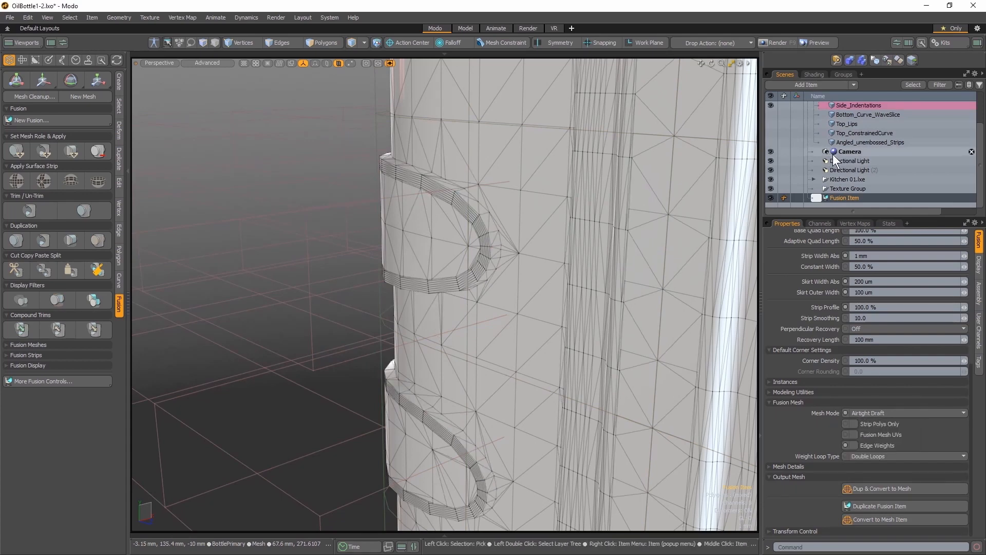
# Enable embossing on Side_Indentations and set its Outward Offset to -1 mm
pyautogui.scroll(3, 833, 154)
pyautogui.click(852, 141)
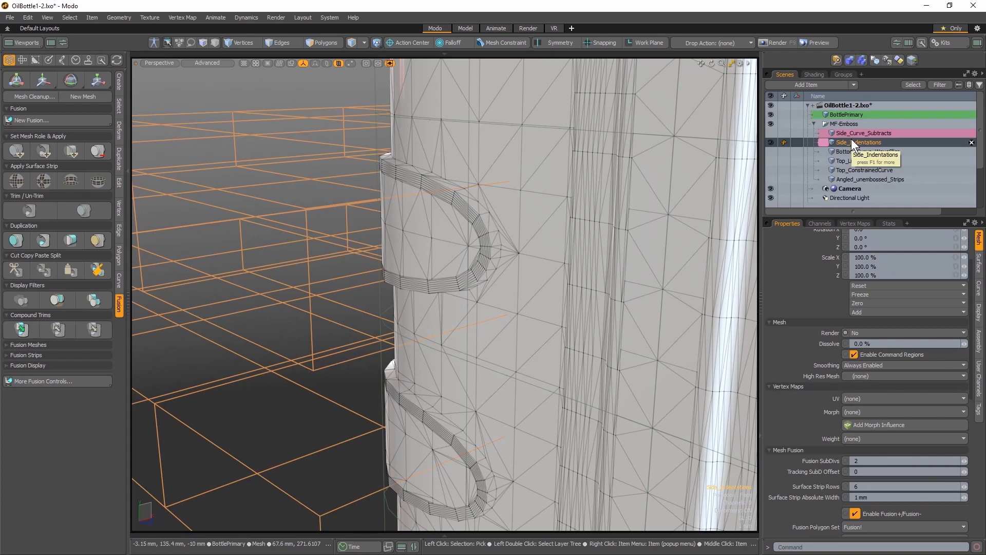
pyautogui.scroll(-3, 802, 424)
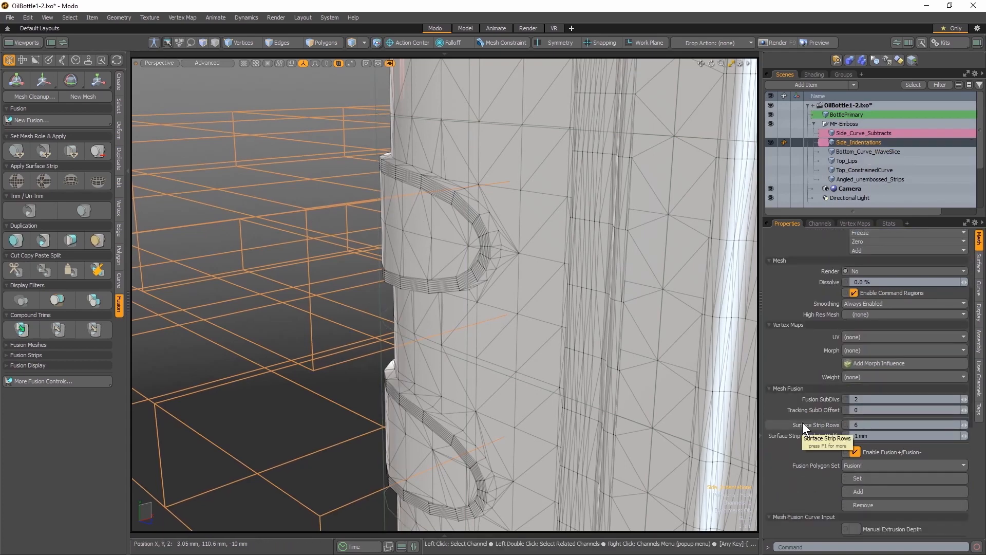
pyautogui.scroll(-6, 803, 423)
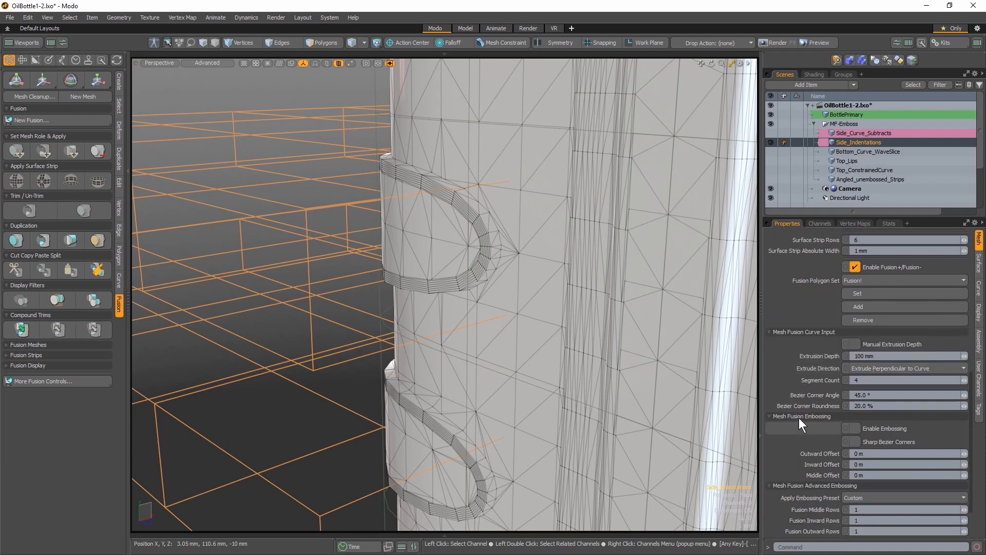
pyautogui.click(855, 428)
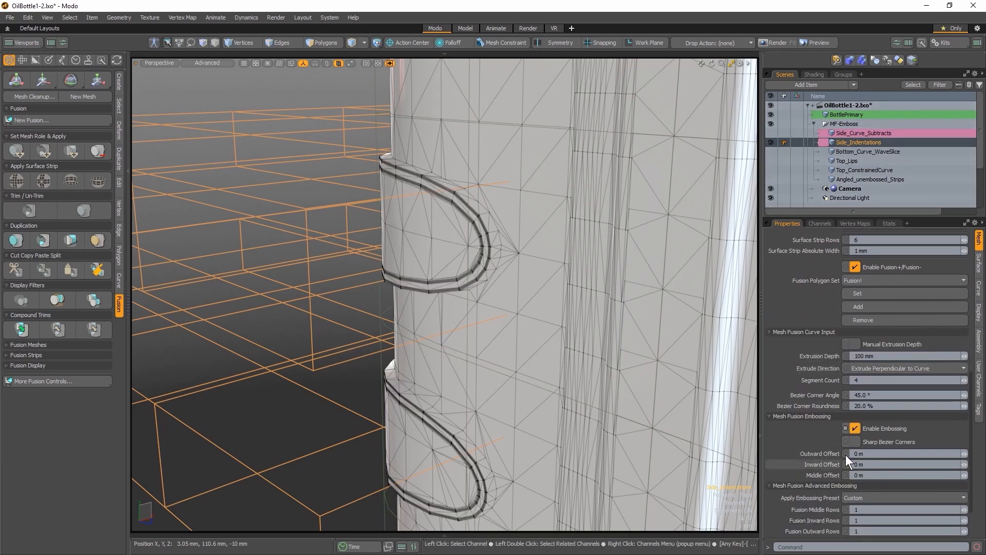
pyautogui.click(872, 454)
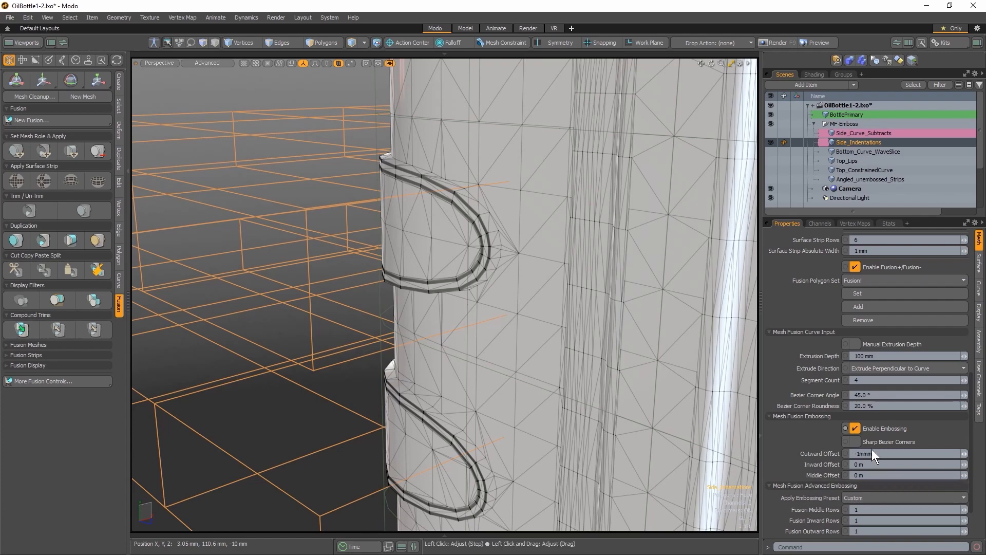
pyautogui.write('-1mm')
pyautogui.press('Return')
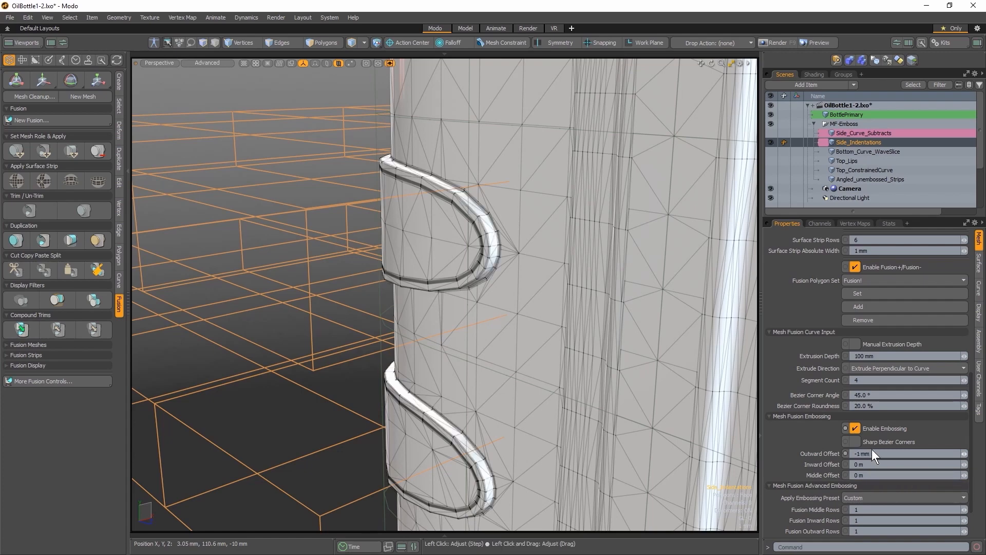
# Apply the TwoSidedSoft embossing preset to Side_Indentations
pyautogui.scroll(5, 541, 241)
pyautogui.scroll(-2, 541, 241)
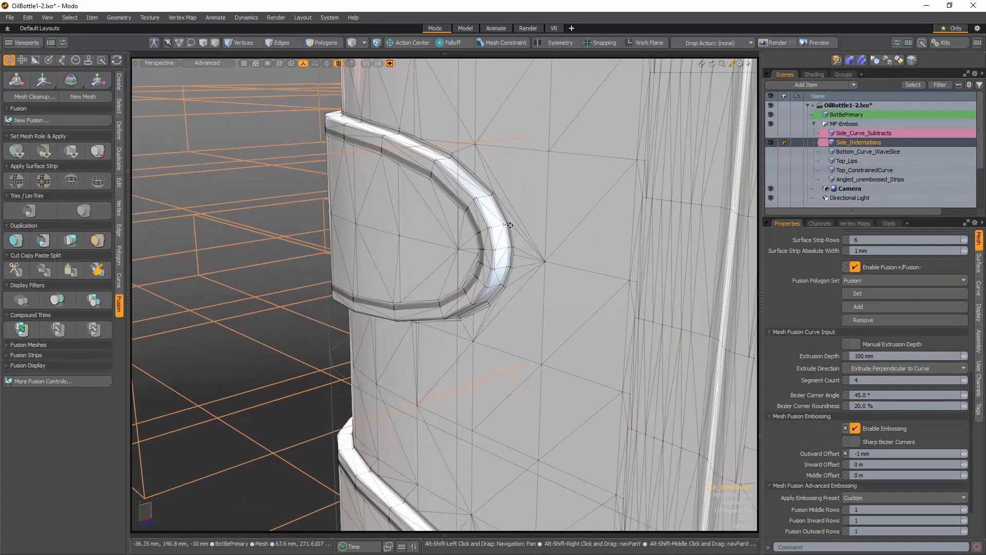
pyautogui.scroll(-2, 787, 464)
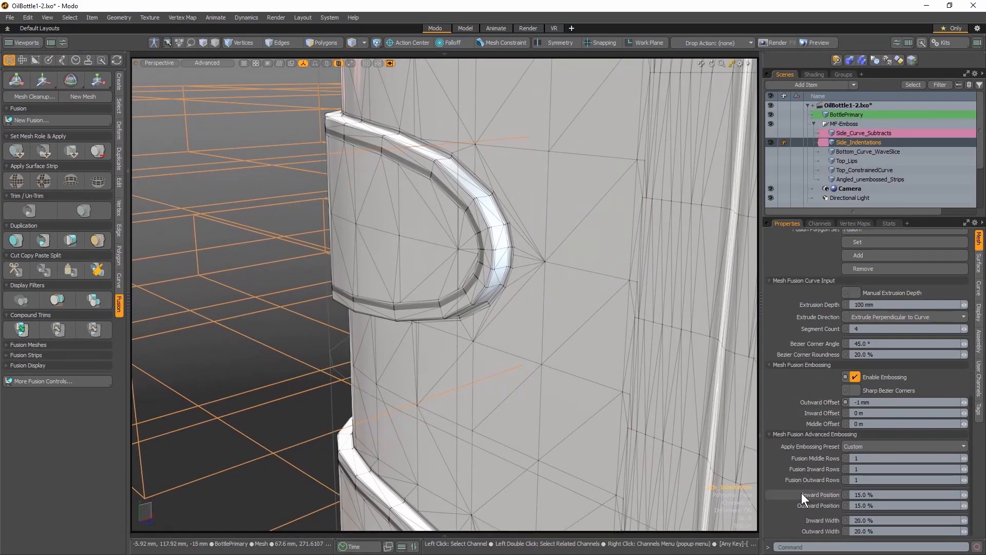
pyautogui.click(893, 446)
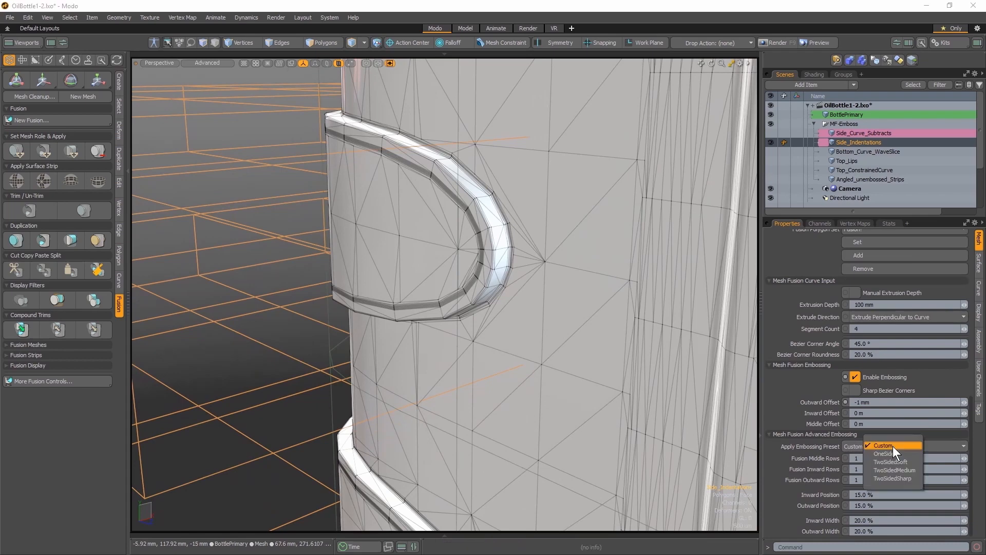
pyautogui.click(893, 461)
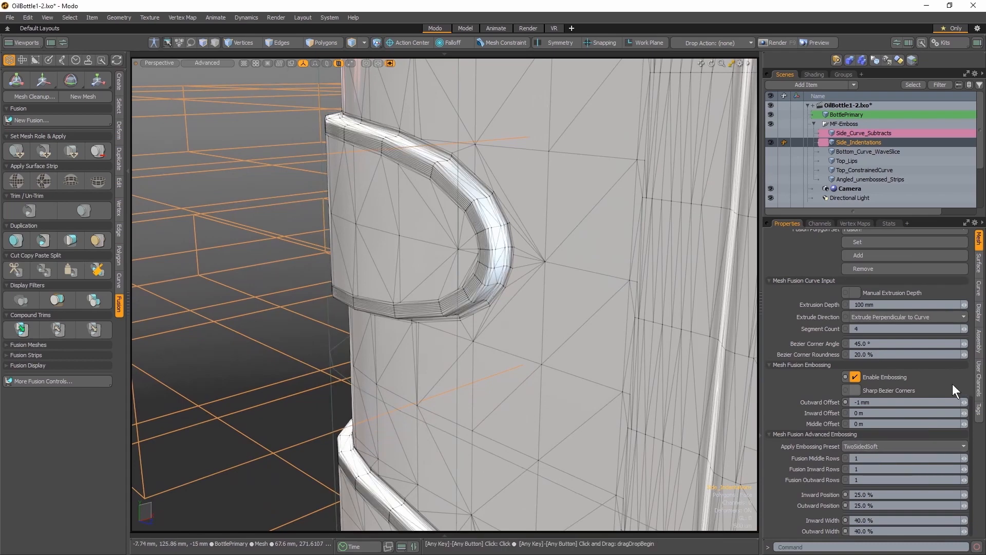
# Widen the side indentation strips to a Surface Strip Absolute Width of 3 mm
pyautogui.scroll(7, 905, 371)
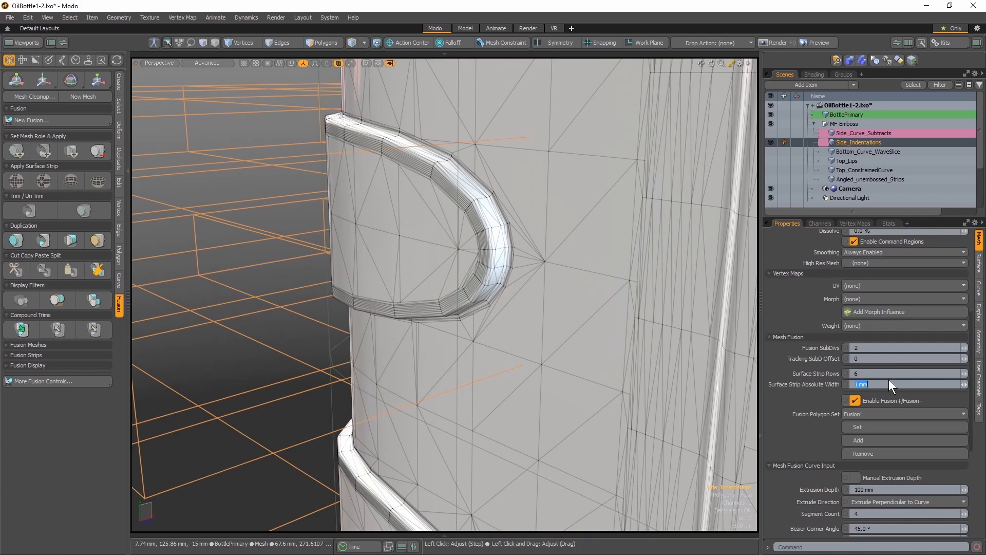
pyautogui.press('Return')
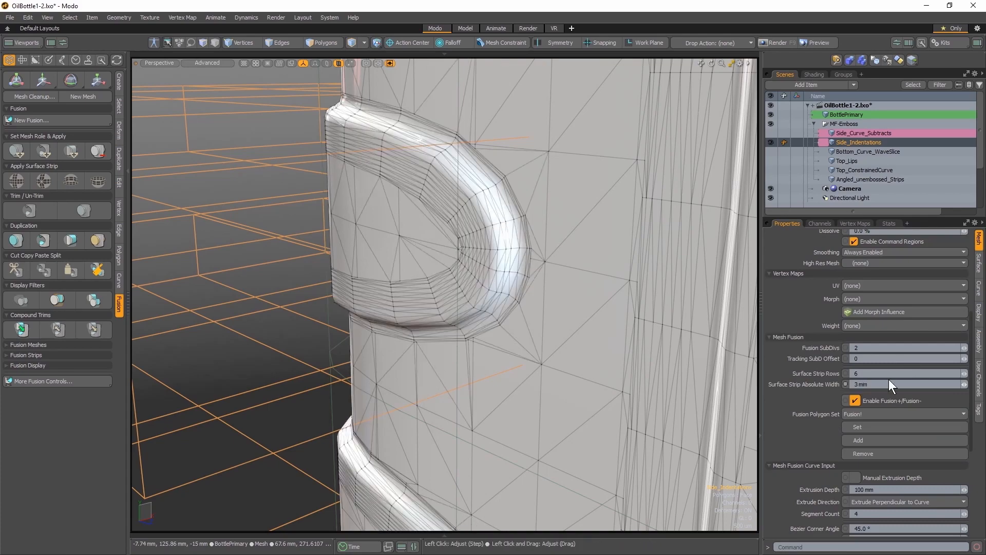
pyautogui.scroll(-5, 524, 290)
pyautogui.keyDown('alt'); pyautogui.moveTo(524, 289); pyautogui.dragTo(353, 220); pyautogui.keyUp('alt')
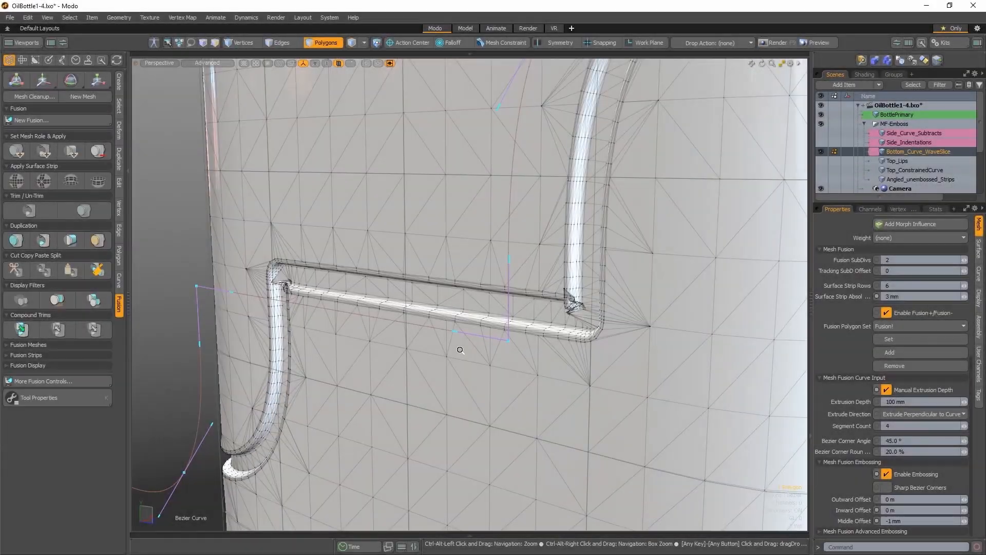
pyautogui.keyDown('ctrl'); pyautogui.keyDown('alt'); pyautogui.moveTo(461, 349); pyautogui.dragTo(498, 360); pyautogui.keyUp('alt'); pyautogui.keyUp('ctrl')
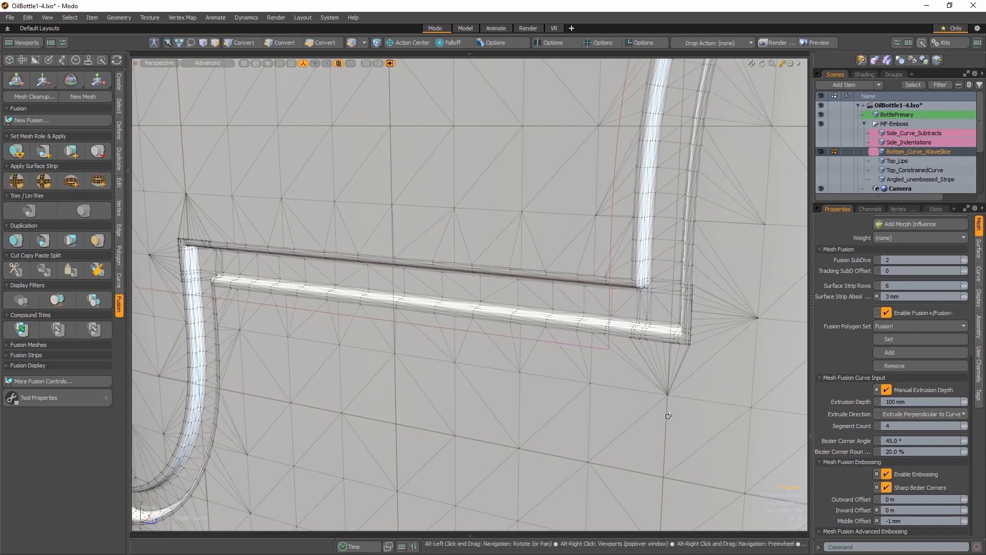
pyautogui.keyDown('alt'); pyautogui.moveTo(663, 417); pyautogui.dragTo(690, 409); pyautogui.keyUp('alt')
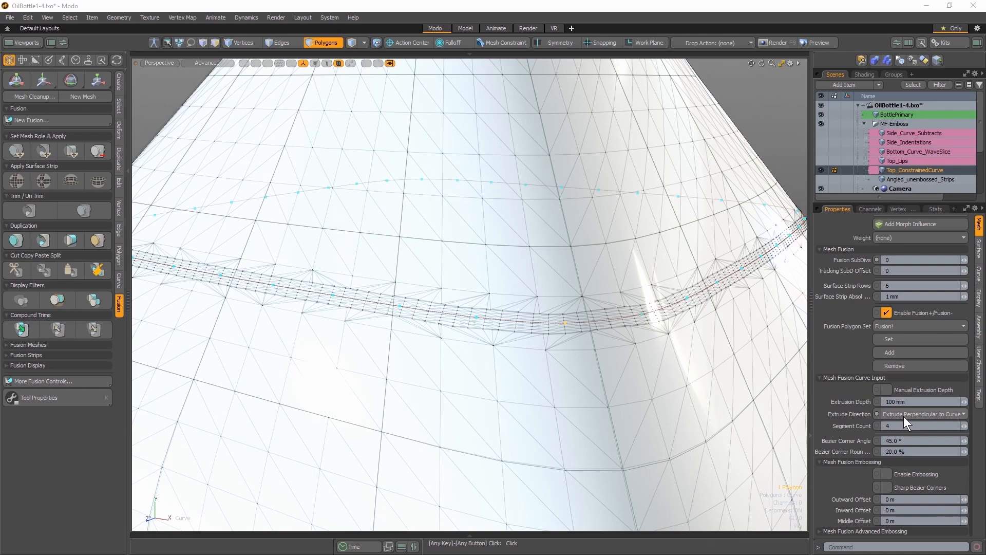
# Change the Extrude Direction of the Top_ConstrainedCurve fusion curve on the bottle's shoulder
pyautogui.keyDown('alt'); pyautogui.moveTo(519, 354); pyautogui.dragTo(566, 366); pyautogui.keyUp('alt')
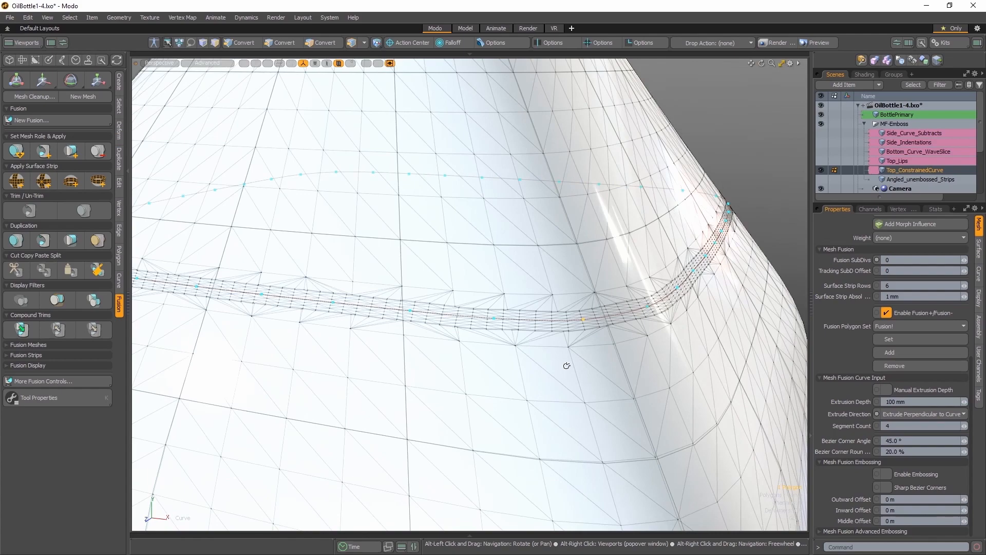
pyautogui.keyDown('alt'); pyautogui.moveTo(567, 366); pyautogui.dragTo(554, 363); pyautogui.keyUp('alt')
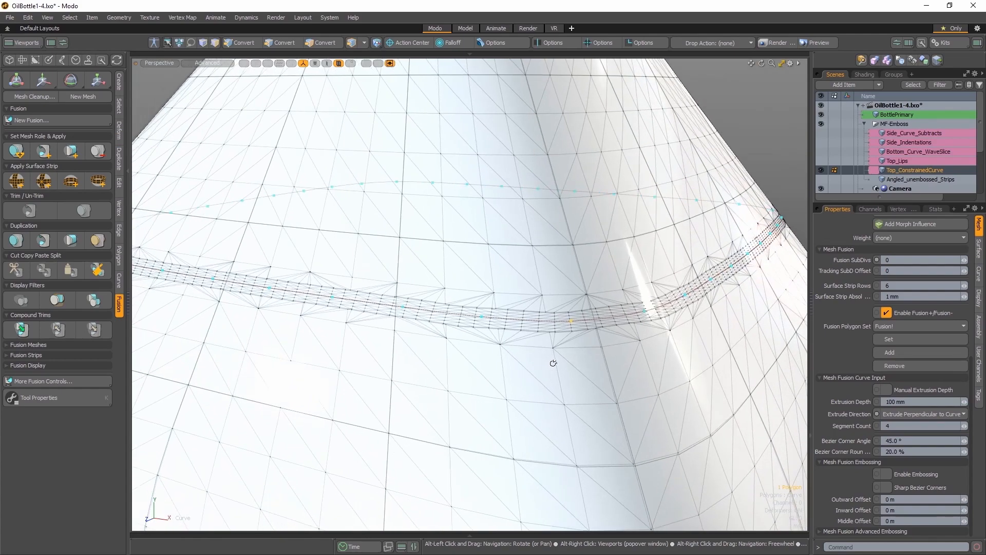
pyautogui.scroll(3, 581, 346)
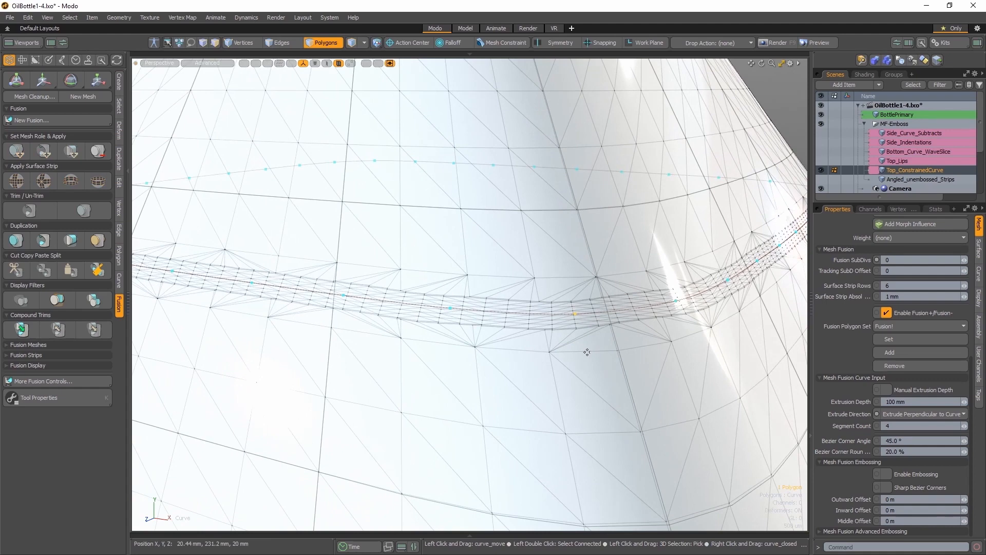
pyautogui.click(933, 417)
pyautogui.click(936, 425)
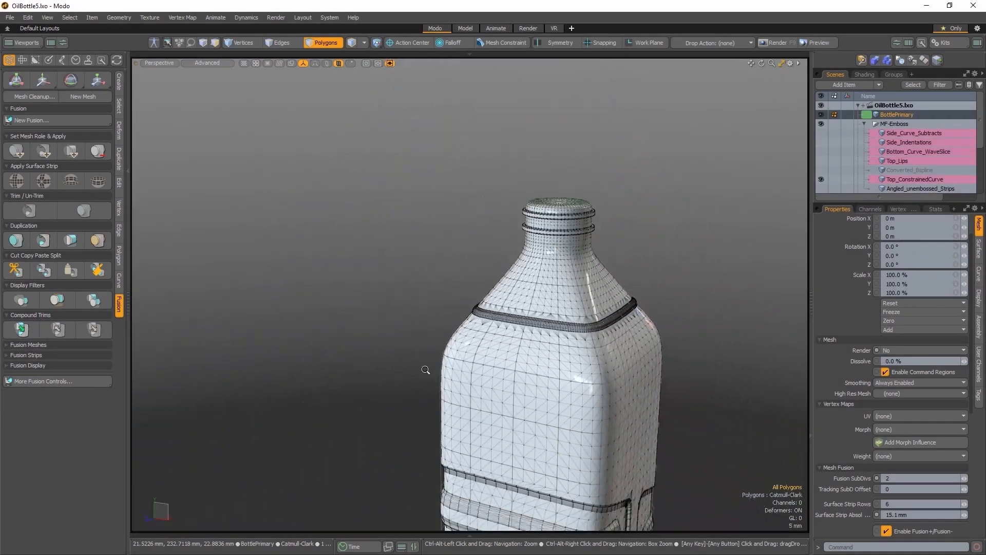
# View the whole embossed bottle from neck to base with the wireframe overlay hidden
pyautogui.keyDown('ctrl'); pyautogui.keyDown('alt'); pyautogui.moveTo(426, 370); pyautogui.dragTo(414, 370); pyautogui.keyUp('alt'); pyautogui.keyUp('ctrl')
pyautogui.keyDown('alt'); pyautogui.keyDown('shift'); pyautogui.moveTo(469, 365); pyautogui.dragTo(363, 153); pyautogui.keyUp('shift'); pyautogui.keyUp('alt')
pyautogui.keyDown('ctrl'); pyautogui.keyDown('alt'); pyautogui.moveTo(415, 202); pyautogui.dragTo(343, 259); pyautogui.keyUp('alt'); pyautogui.keyUp('ctrl')
pyautogui.press('KP_8')
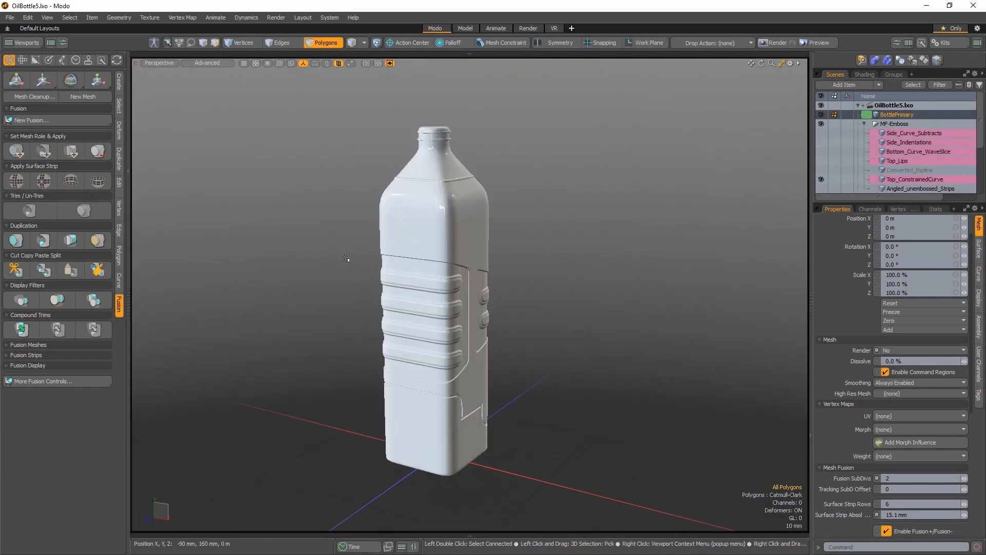